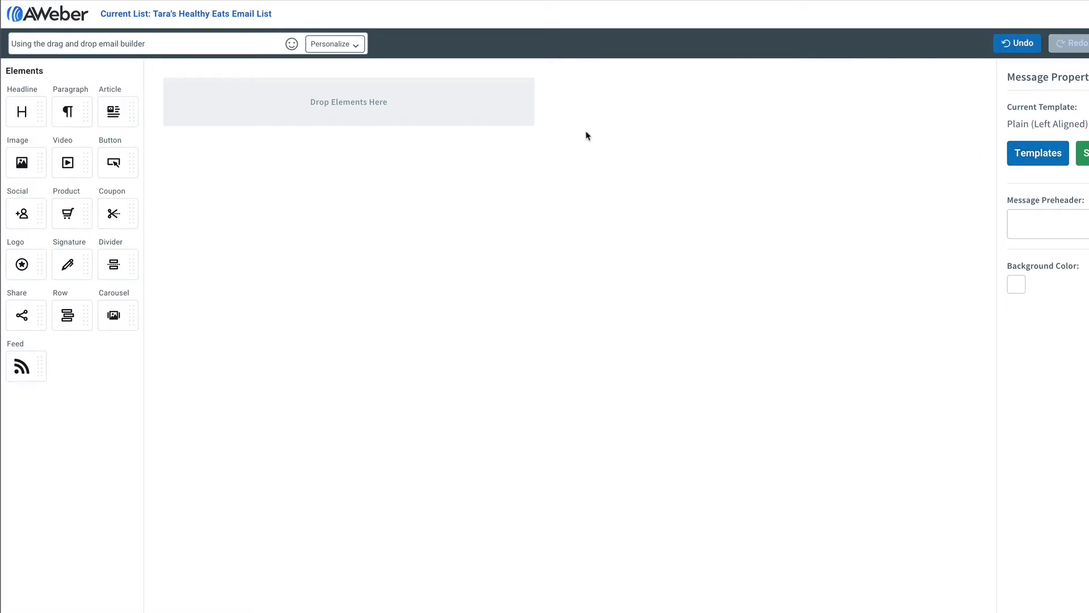
- Add a headline element reading "This is my newsletter!" to the empty row and delete it
left_click(510, 120)
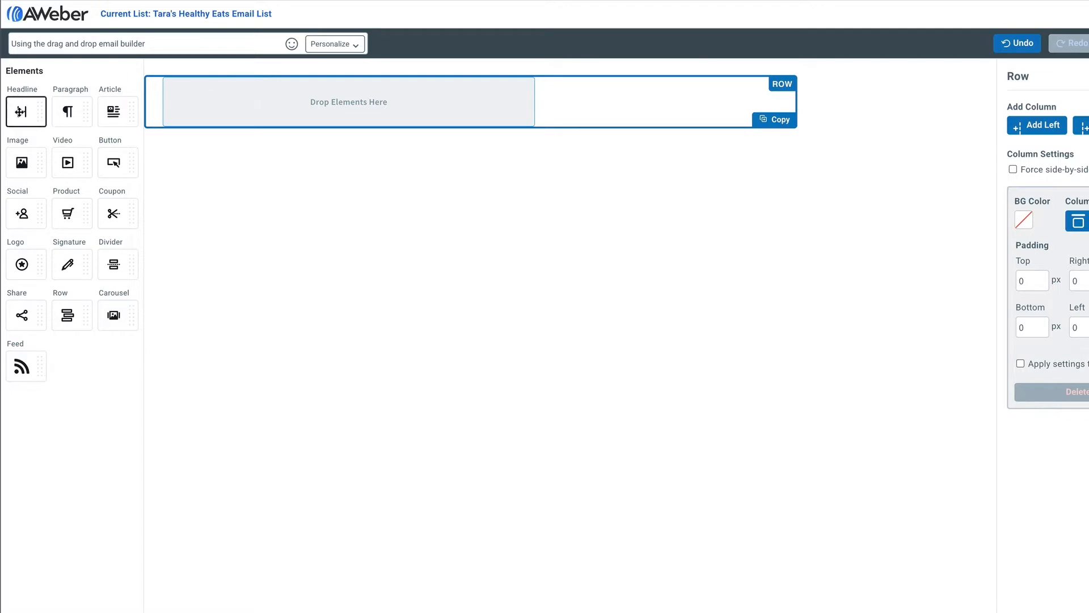
left_click_drag(21, 109, 240, 101)
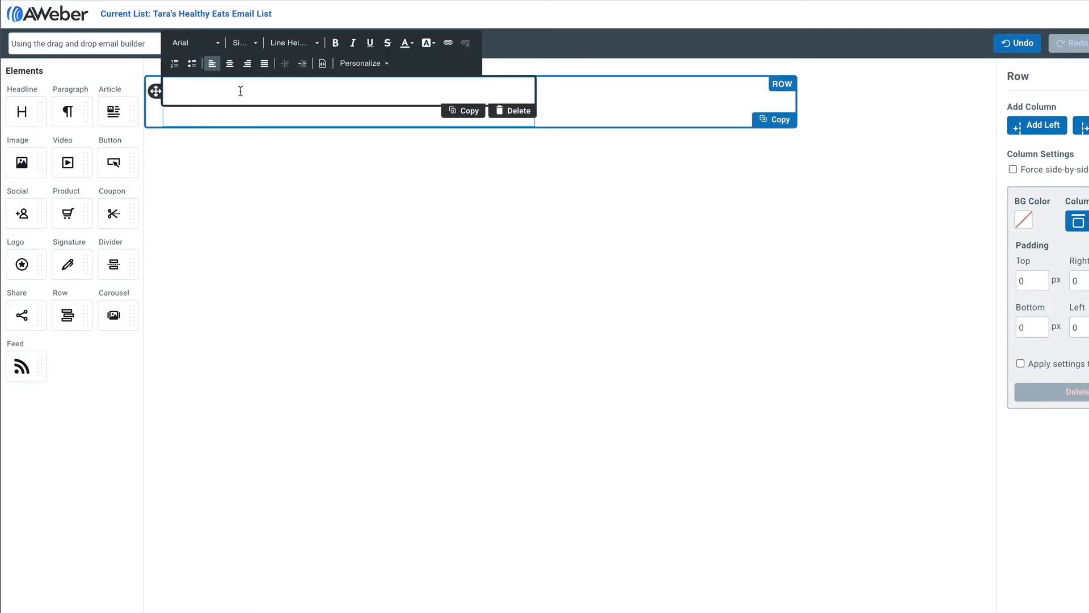
type("This is my ne")
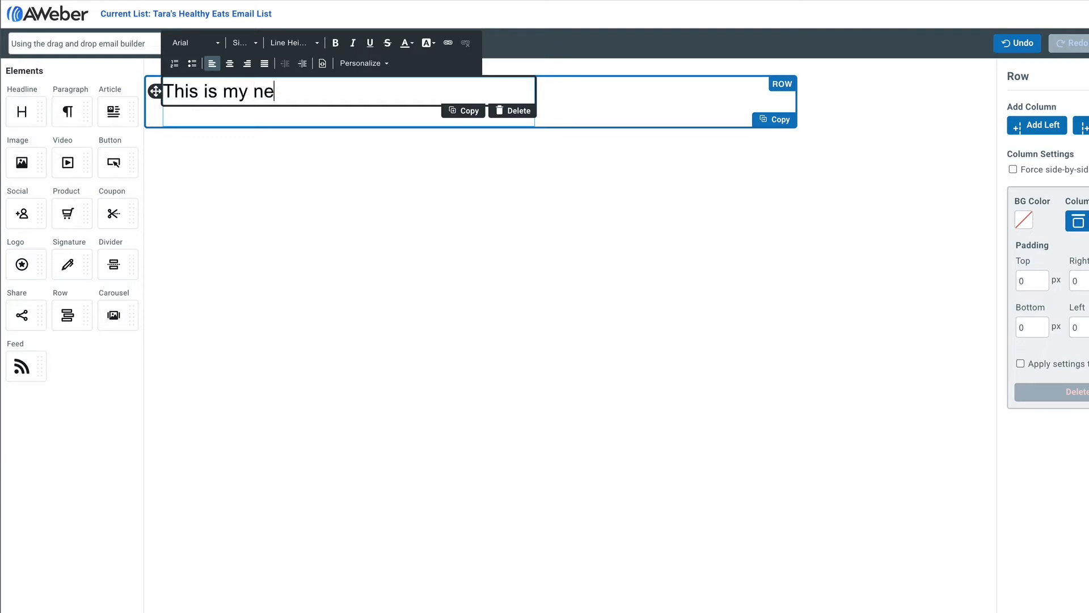
type("wsletter!")
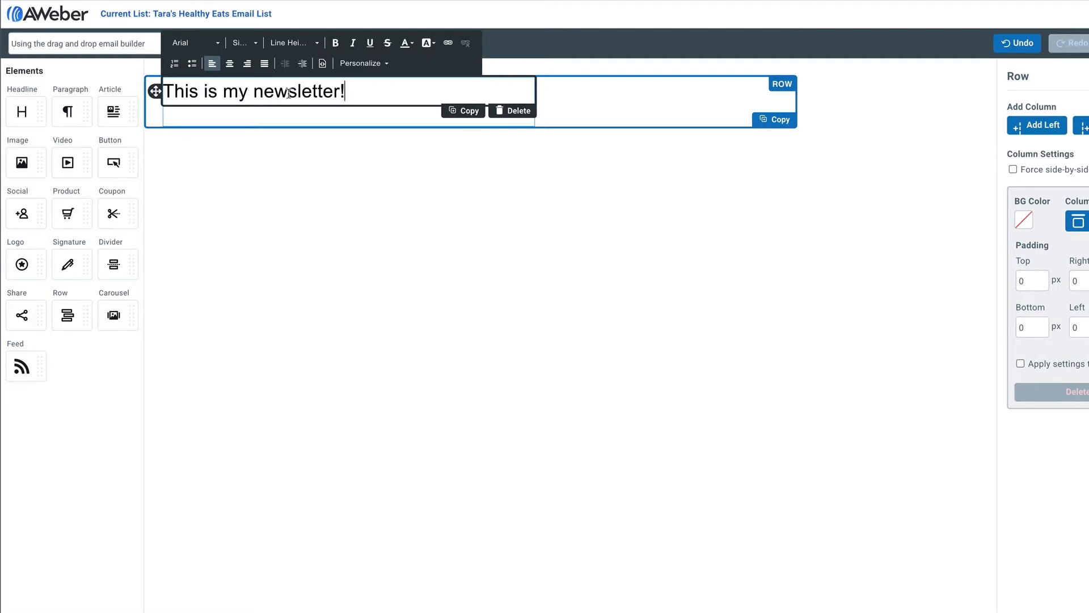
left_click(511, 111)
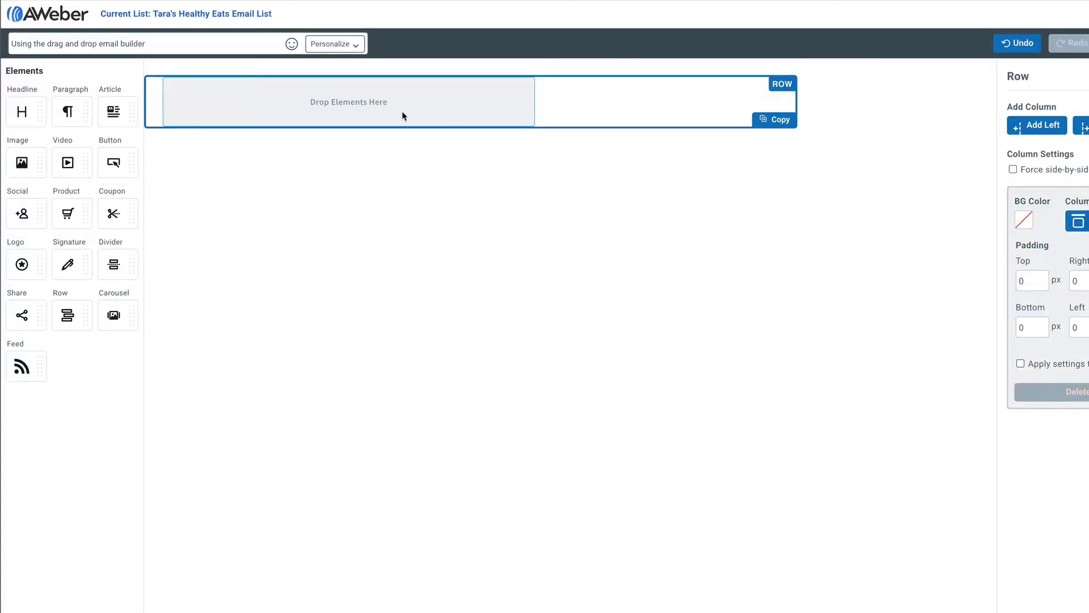
- Add a paragraph element with two text blocks about email length and useful content, removing the extra blank lines between them
left_click_drag(68, 111, 347, 101)
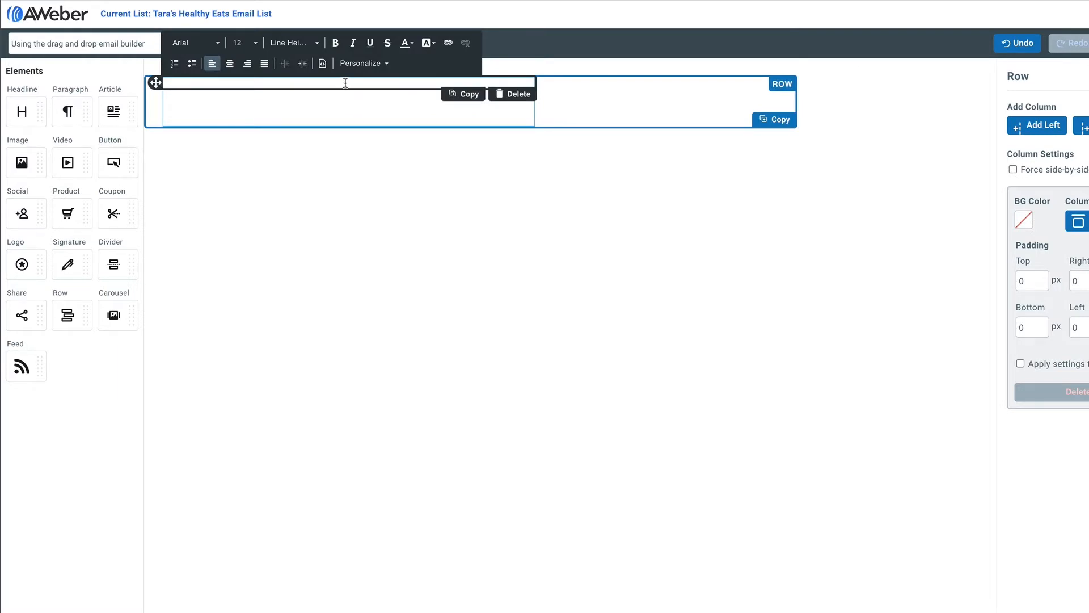
type("You can write one sentence or one paragraph. This content can be as long as you would like and would contain information about your business, your product and what you can to offer to your audience. Some people write emails that are very long. Some write emails that are very short. Make sure that every time you send out an email it contains something useful for your subscribers.   What is useful? Dates and times of events. Teaching people how to do something. Showing people the benefits or your product or service. Even content such as frequently asked question or other material sourced from your subscribers is helpful.")
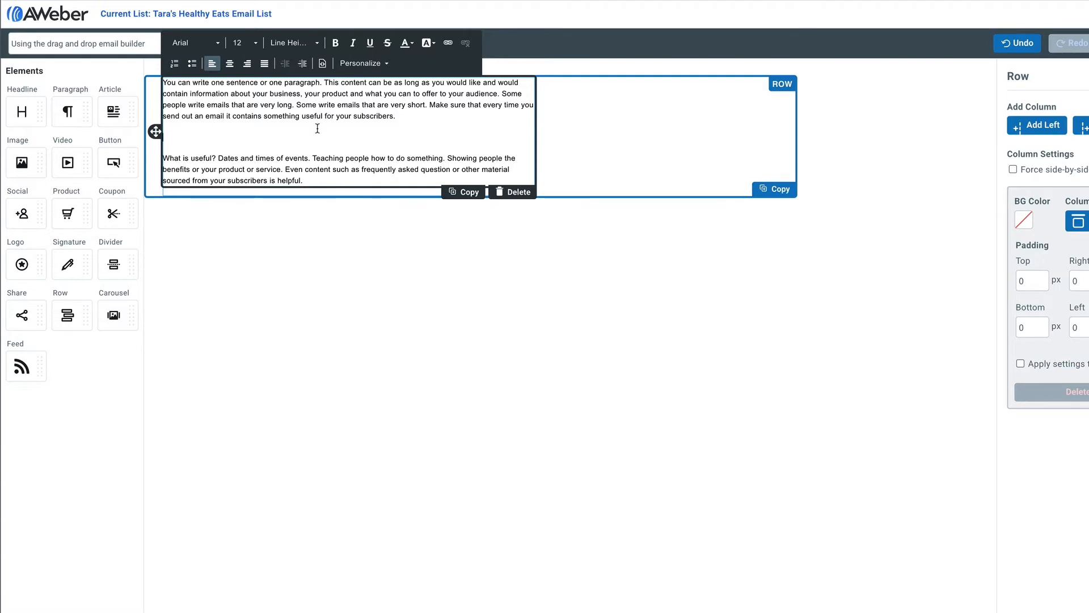
key("BackSpace")
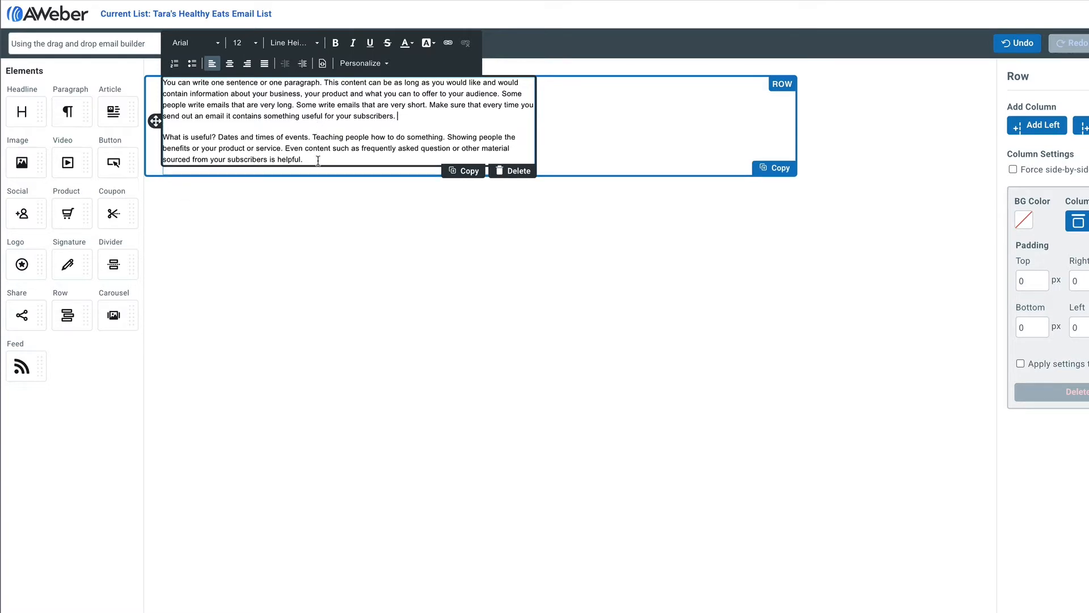
- Format all the paragraph text as size 18 Helvetica and delete the paragraph element
key("ctrl+a")
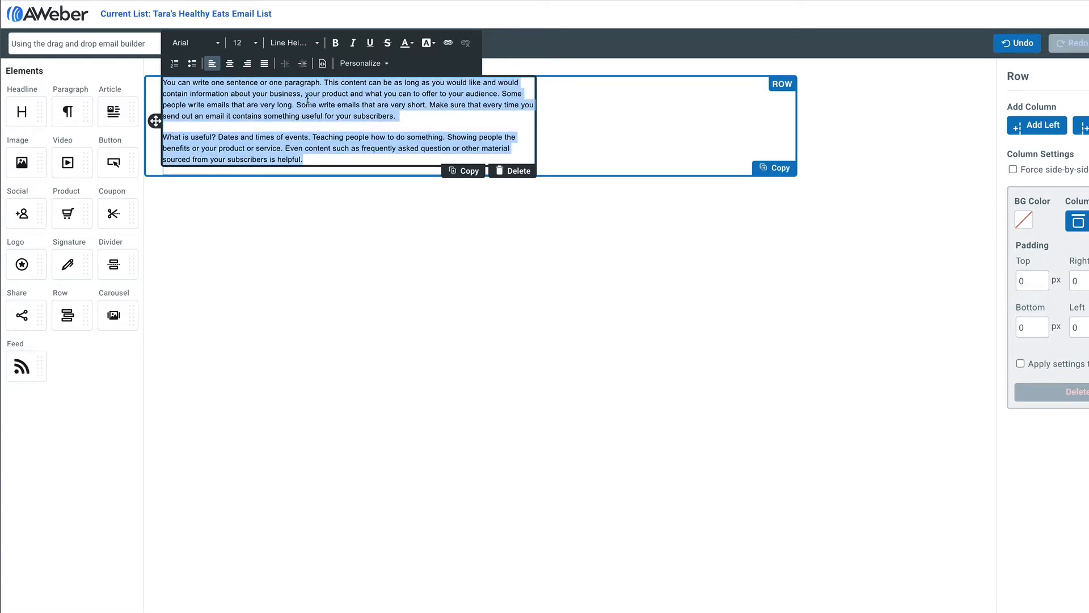
left_click(255, 45)
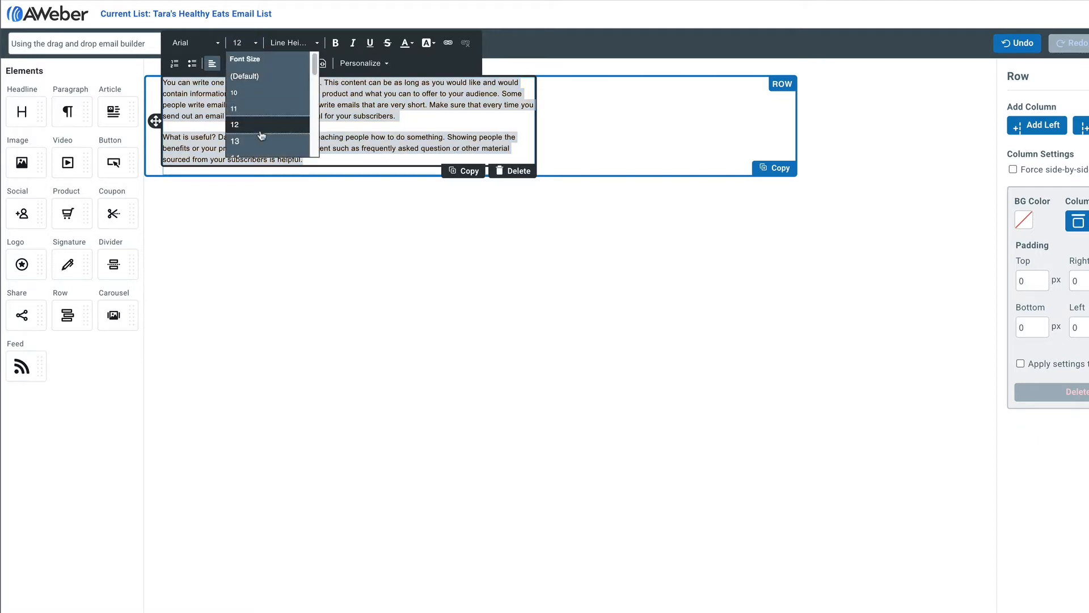
scroll(261, 131, "down", 3)
left_click(256, 146)
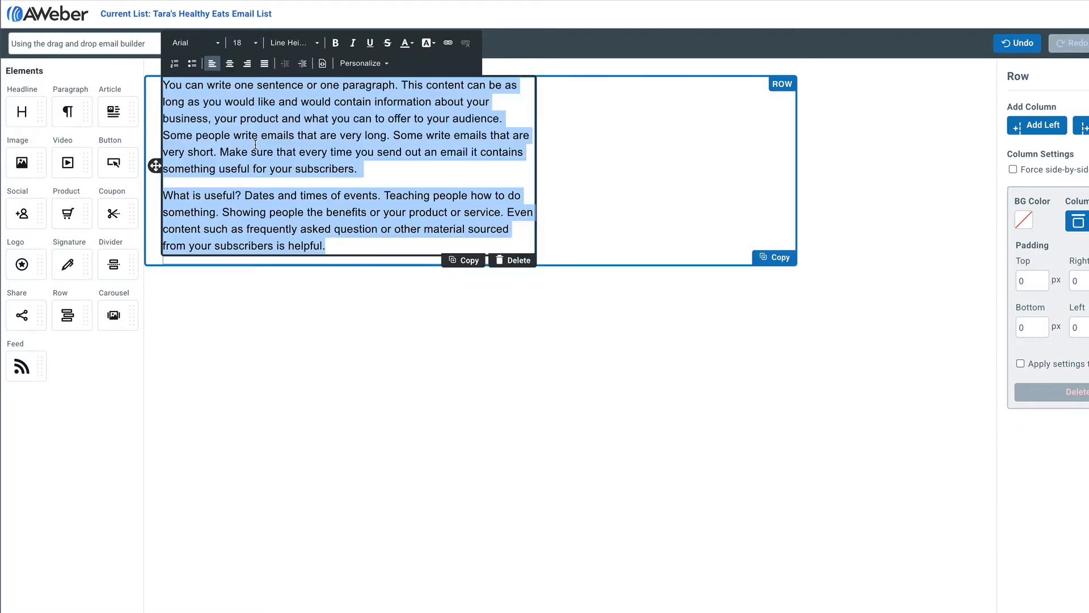
left_click(225, 46)
scroll(219, 139, "down", 2)
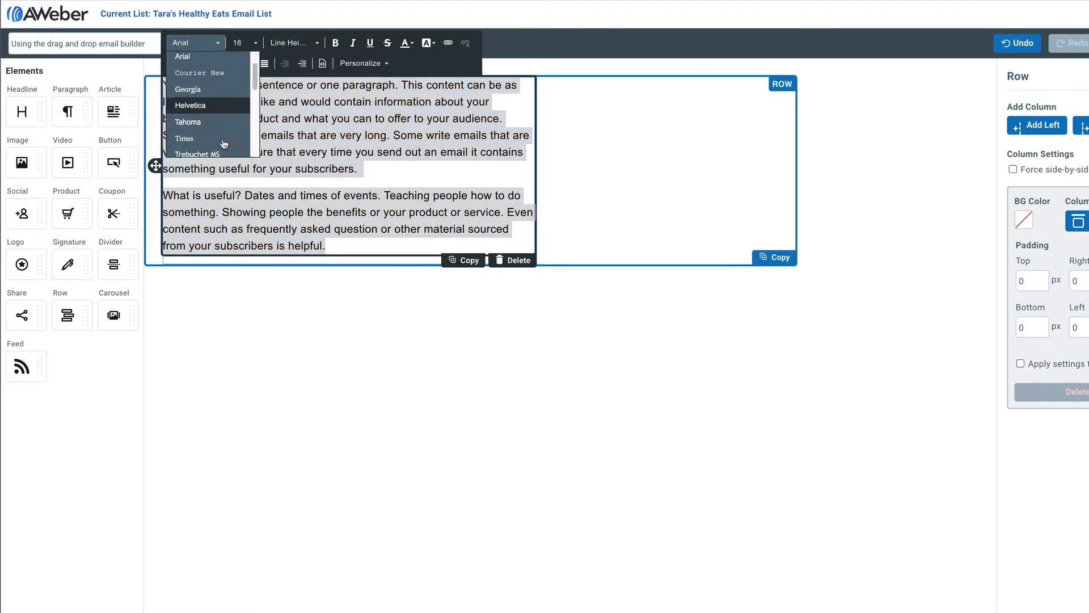
left_click(217, 111)
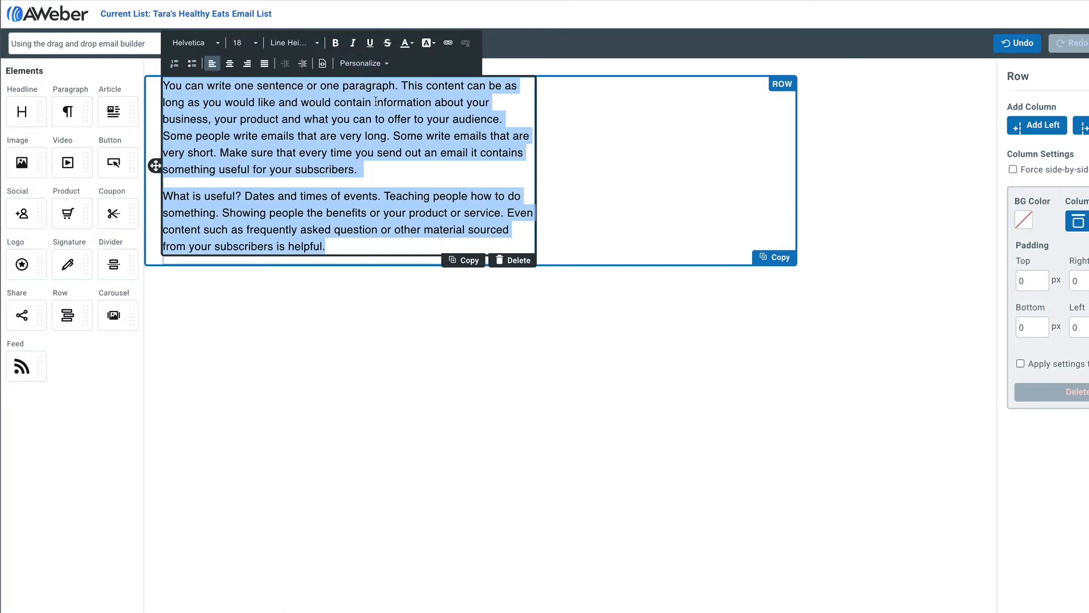
left_click(410, 153)
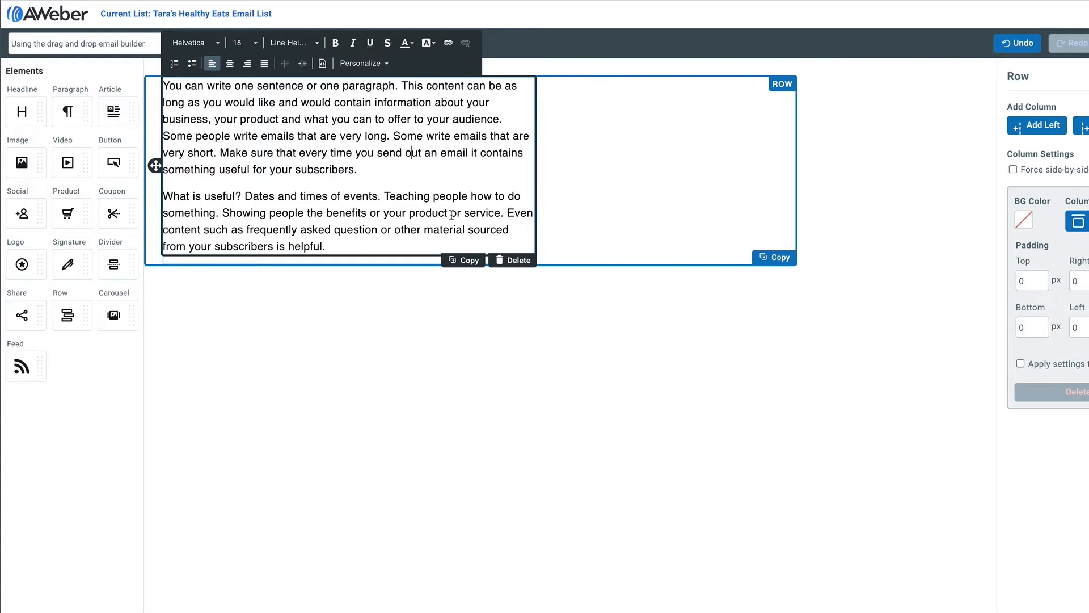
left_click(509, 261)
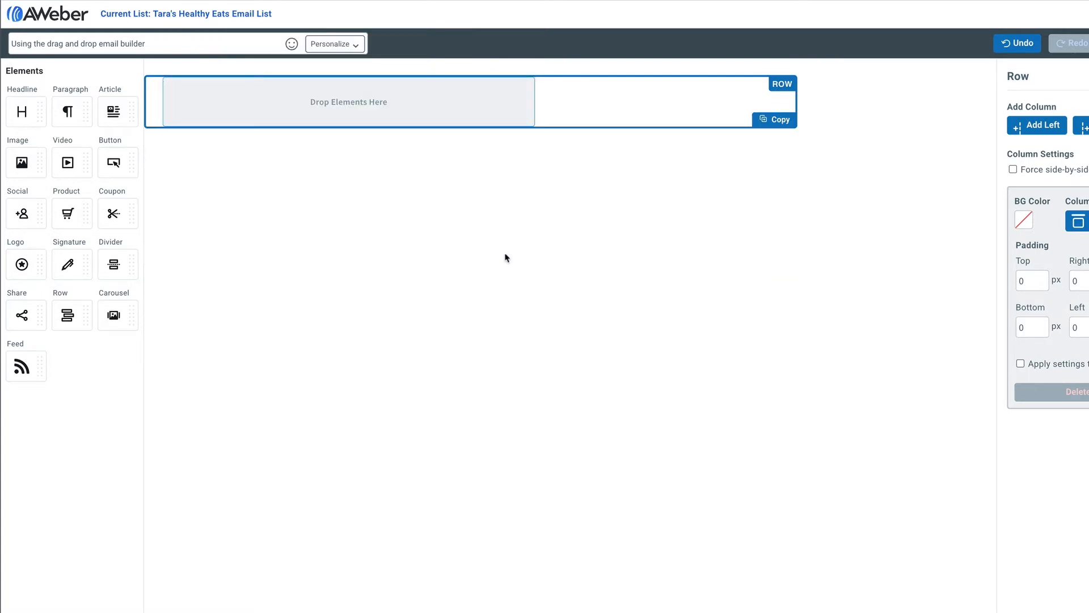
- Add an article element, fill its image with the stock photo of a woman blowing confetti, and delete the article
left_click_drag(114, 115, 269, 103)
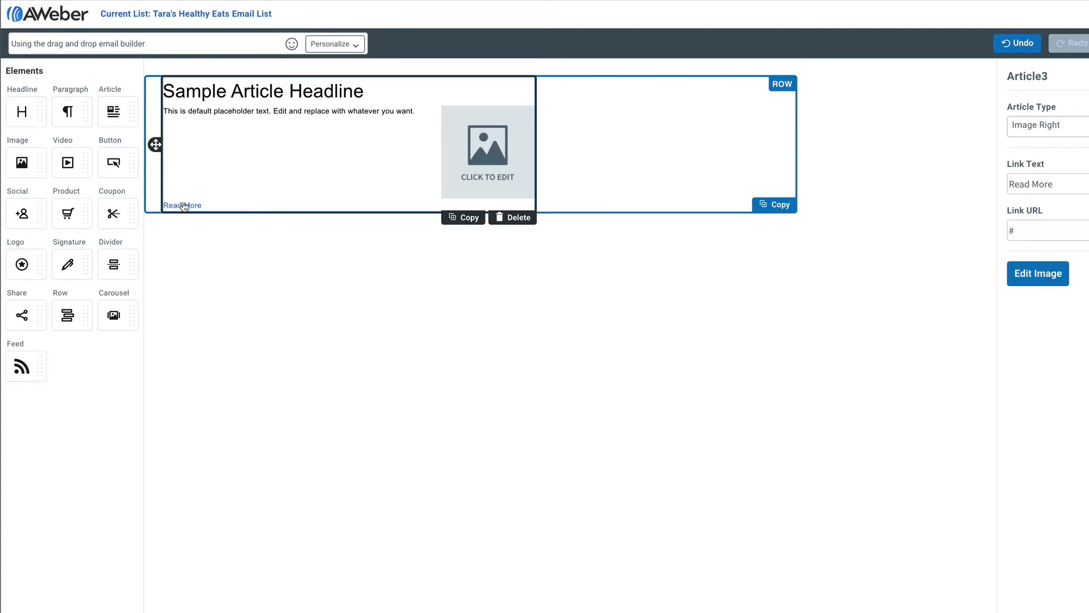
left_click(493, 148)
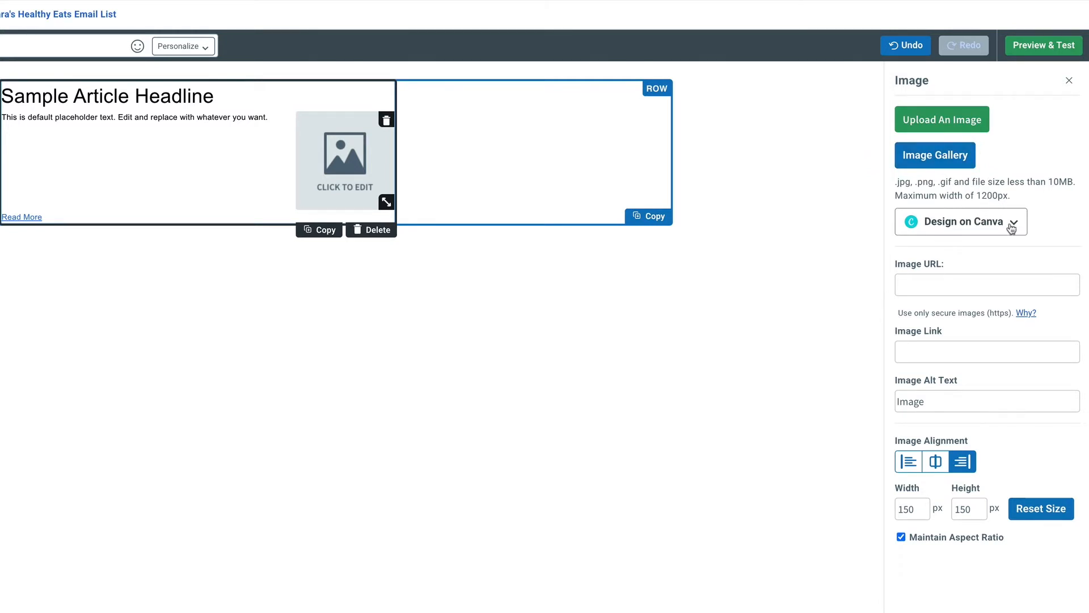
left_click(963, 164)
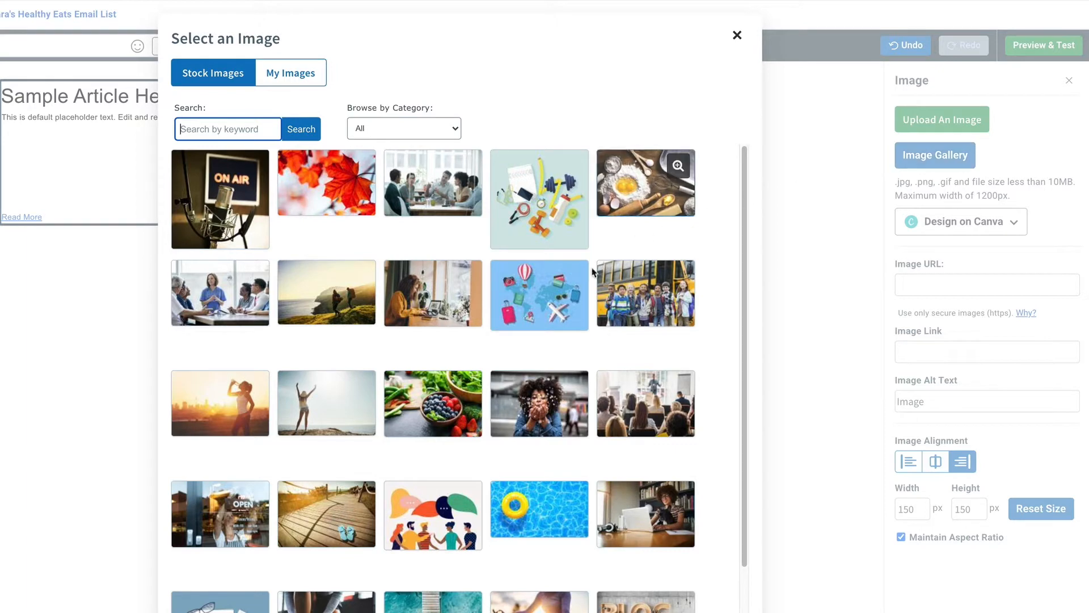
left_click(546, 392)
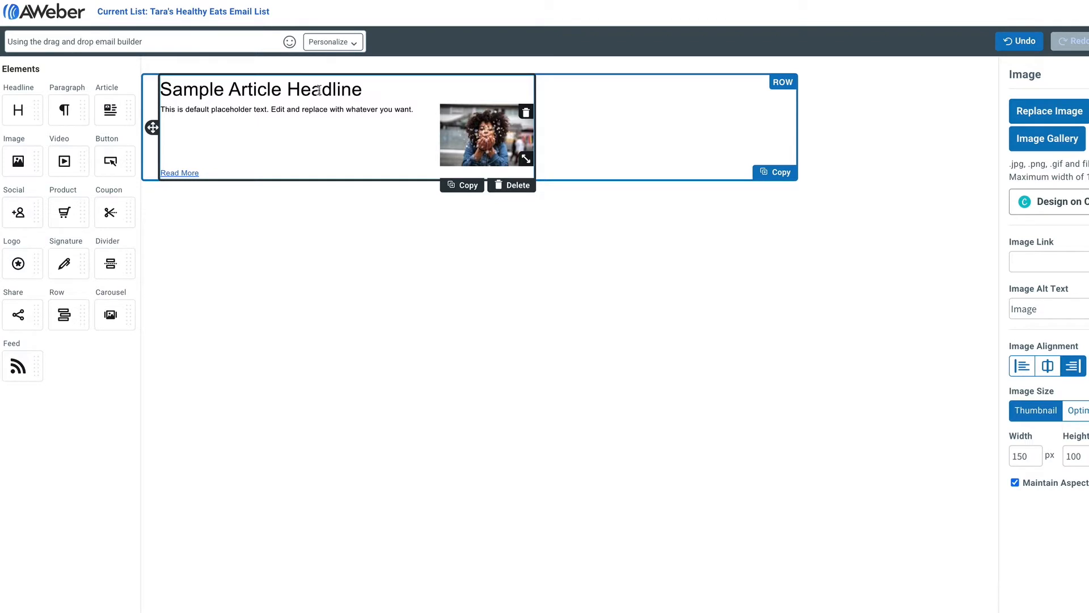
left_click(298, 145)
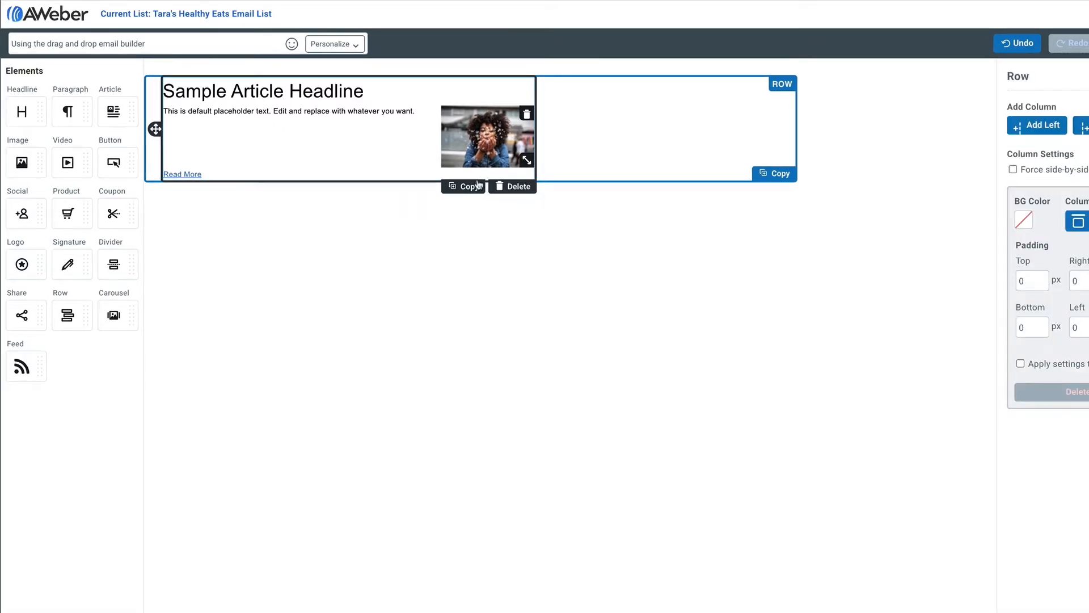
left_click(525, 186)
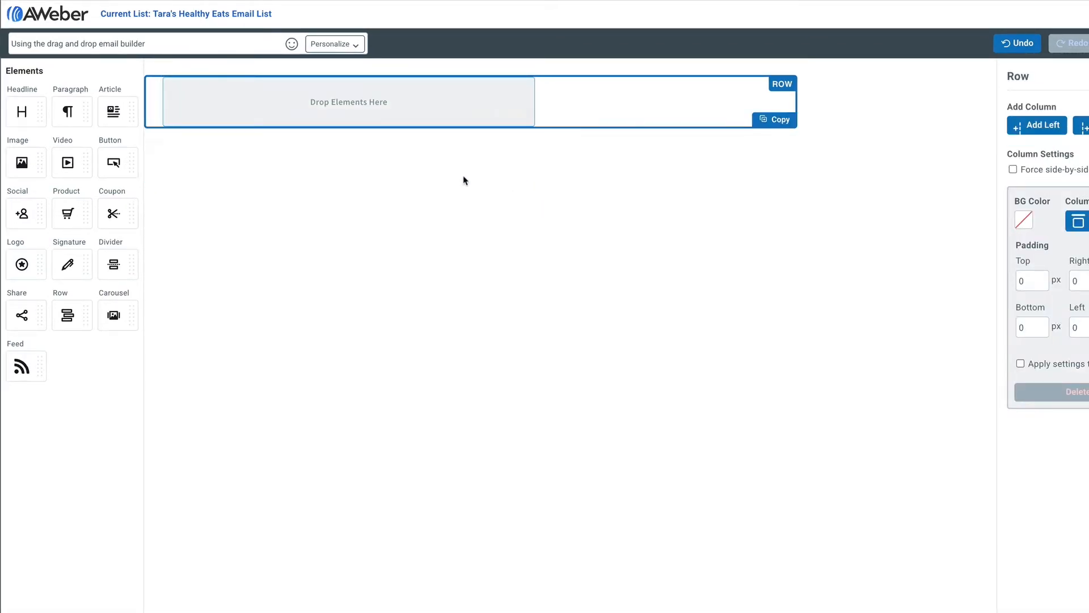
- Add an image element, browse the saved images, insert the stock photo of two hikers on a coast, and delete the element
left_click_drag(21, 163, 306, 105)
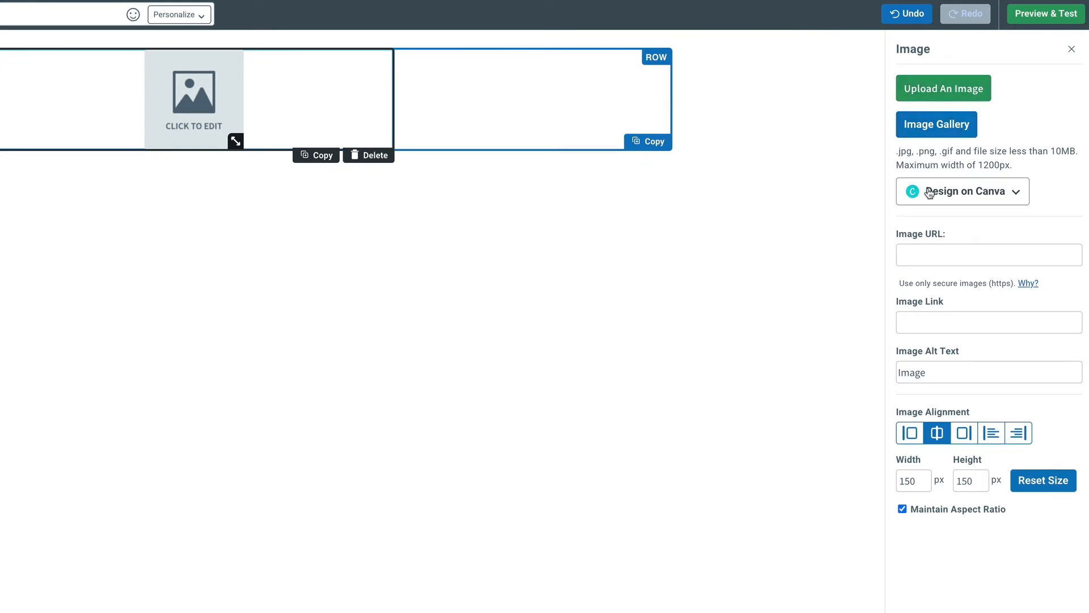
left_click(941, 131)
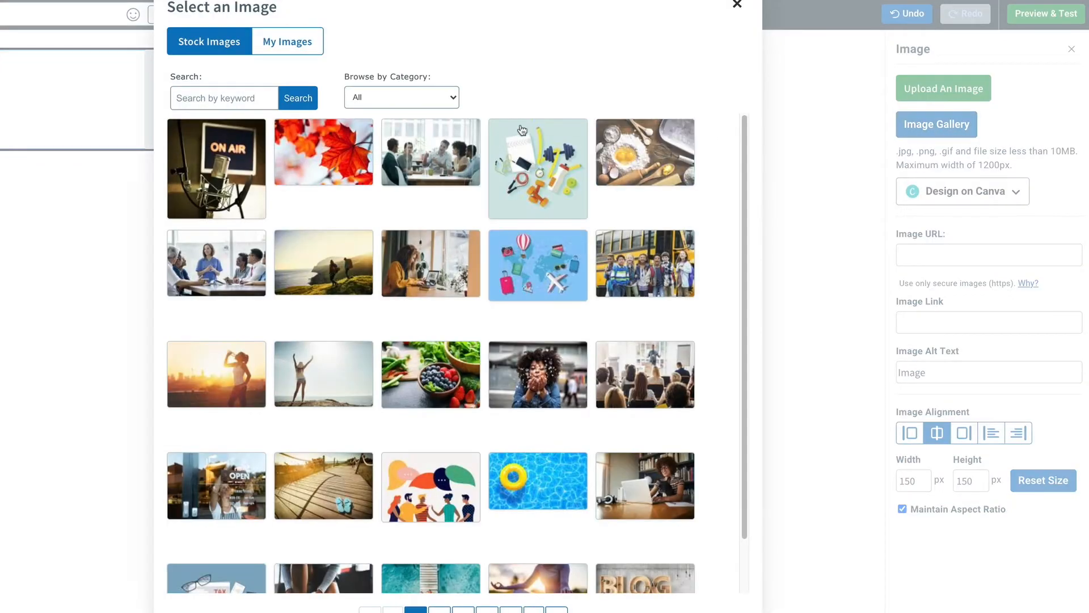
left_click(309, 44)
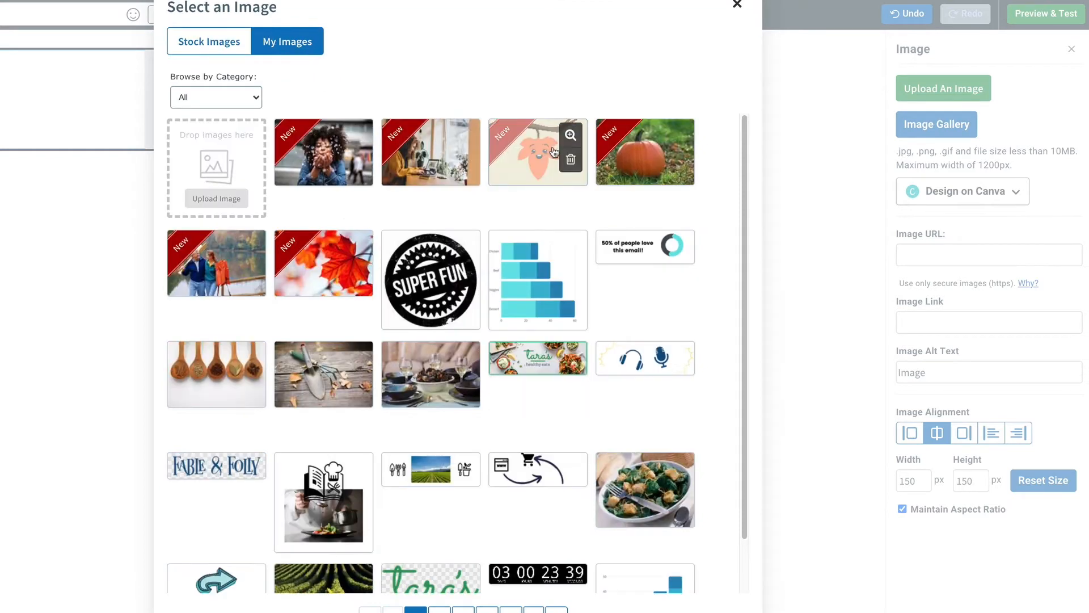
scroll(557, 238, "down", 1)
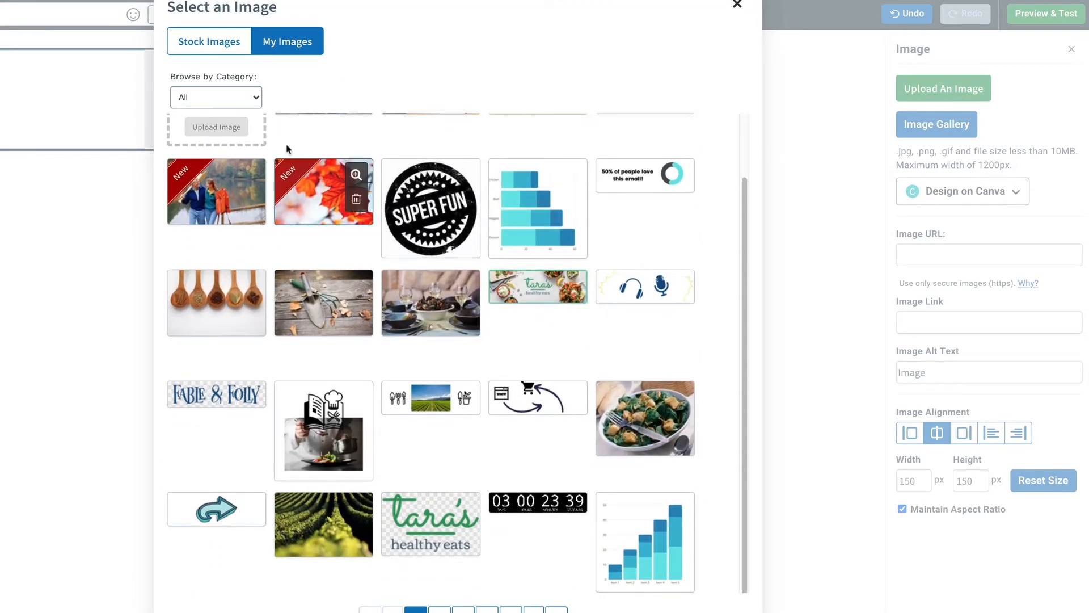
left_click(200, 46)
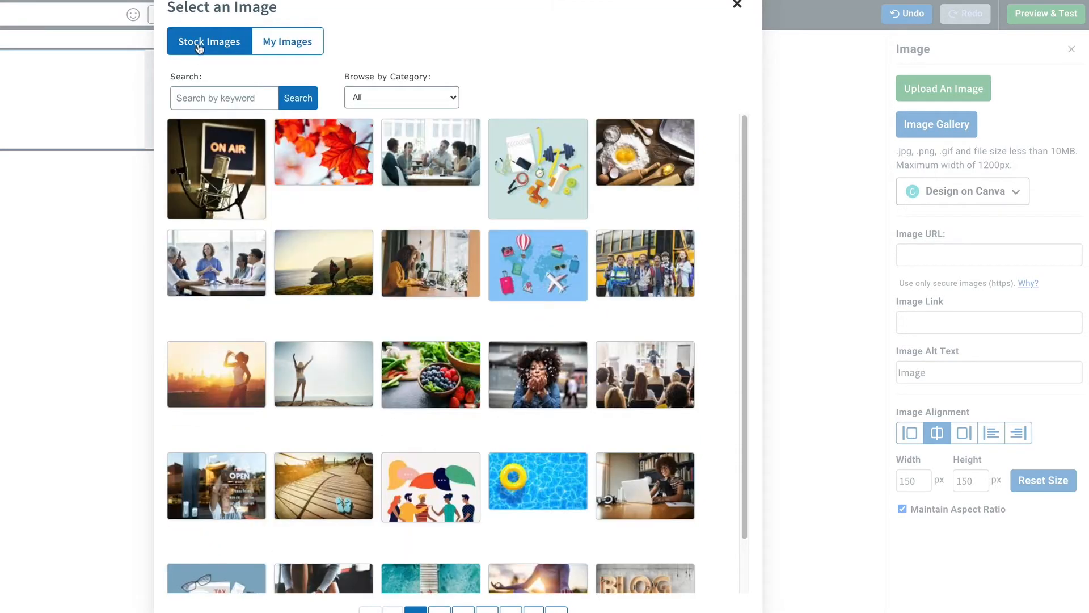
left_click(316, 274)
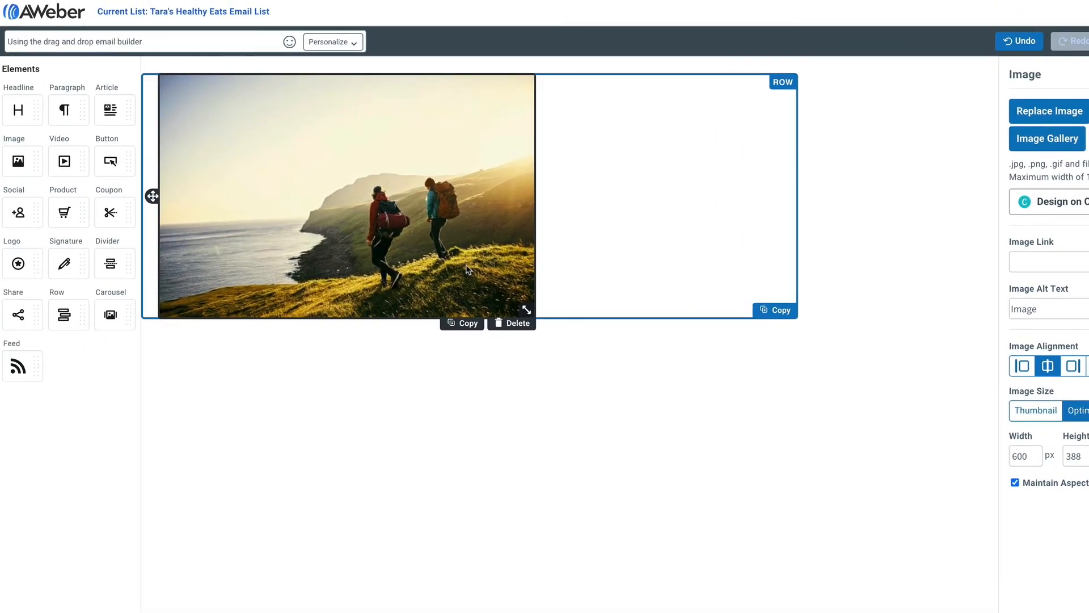
left_click(511, 322)
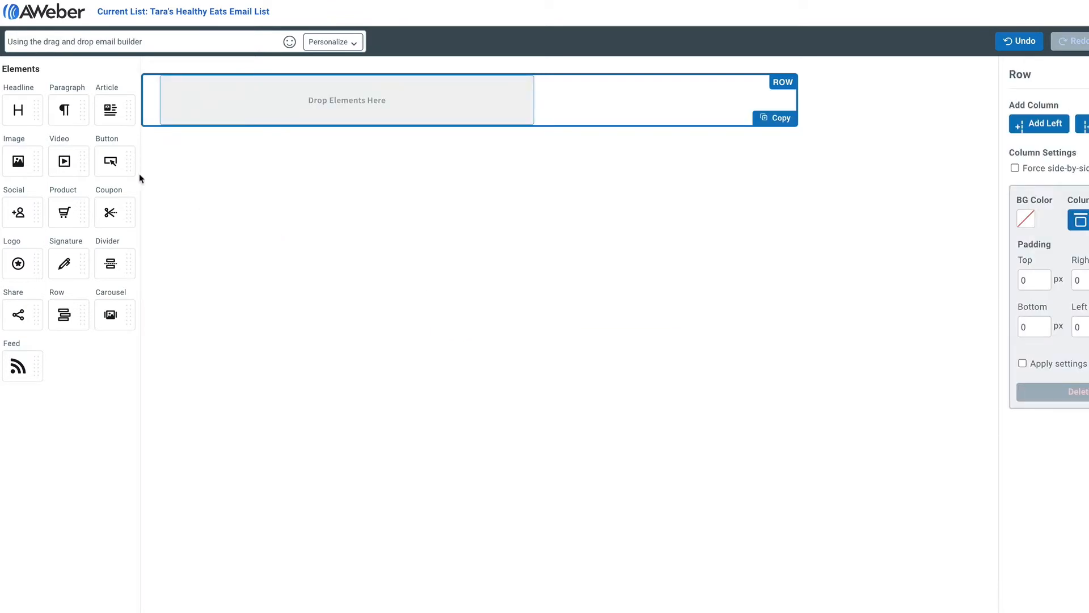
- Add a video element to the row, paste the copied link as its video URL, and delete the element
left_click_drag(65, 161, 304, 116)
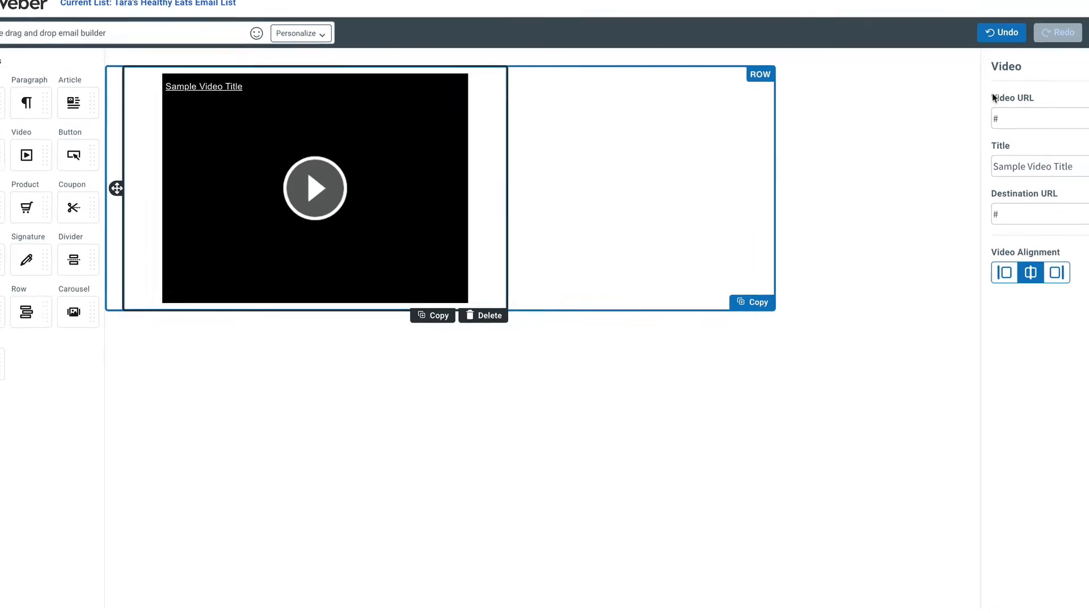
right_click(916, 73)
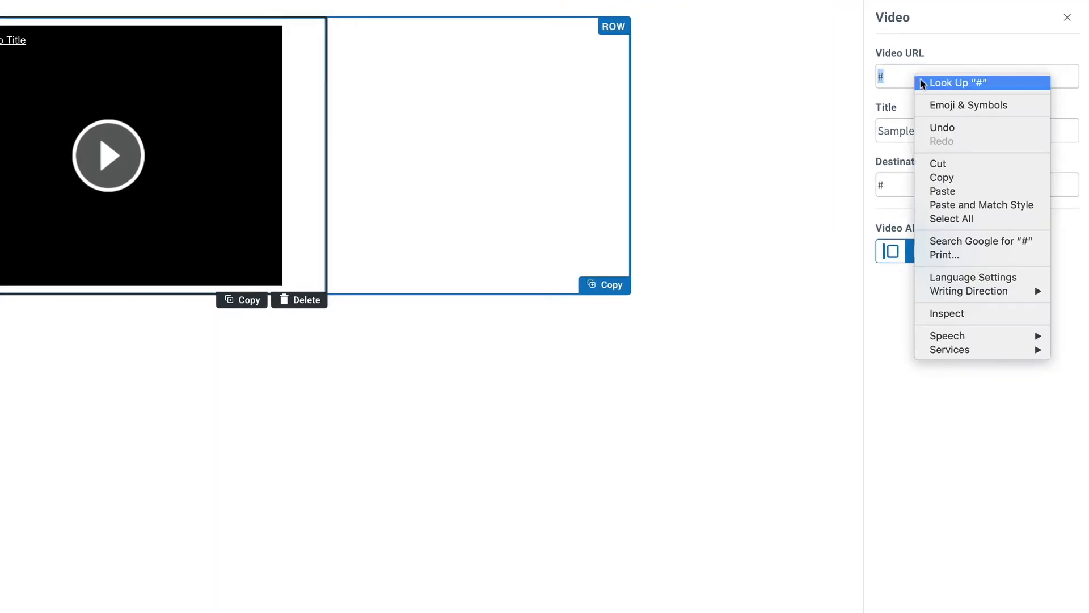
left_click(956, 190)
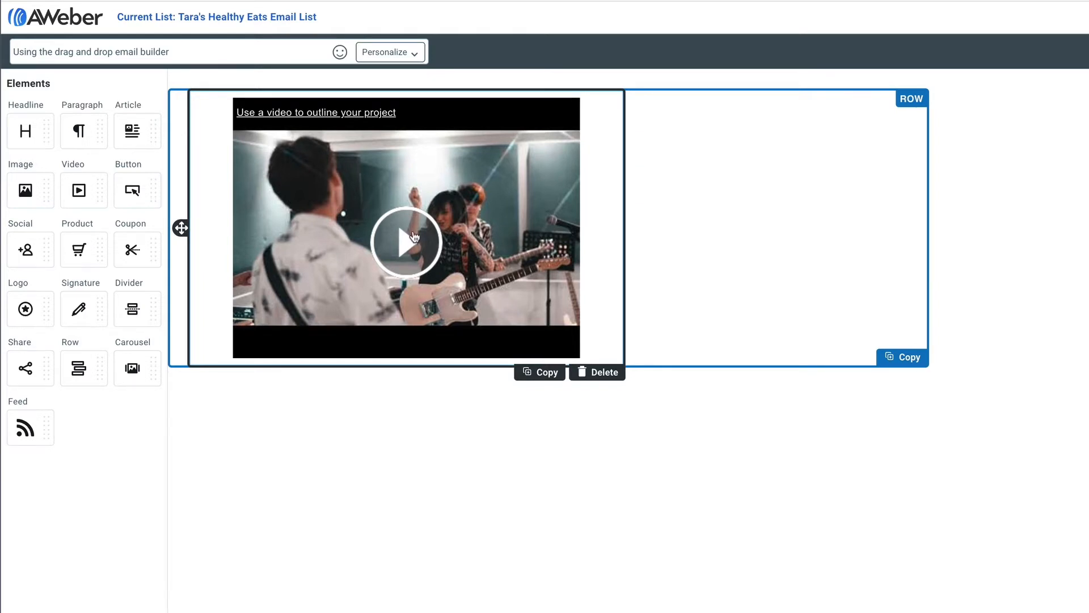
left_click(601, 373)
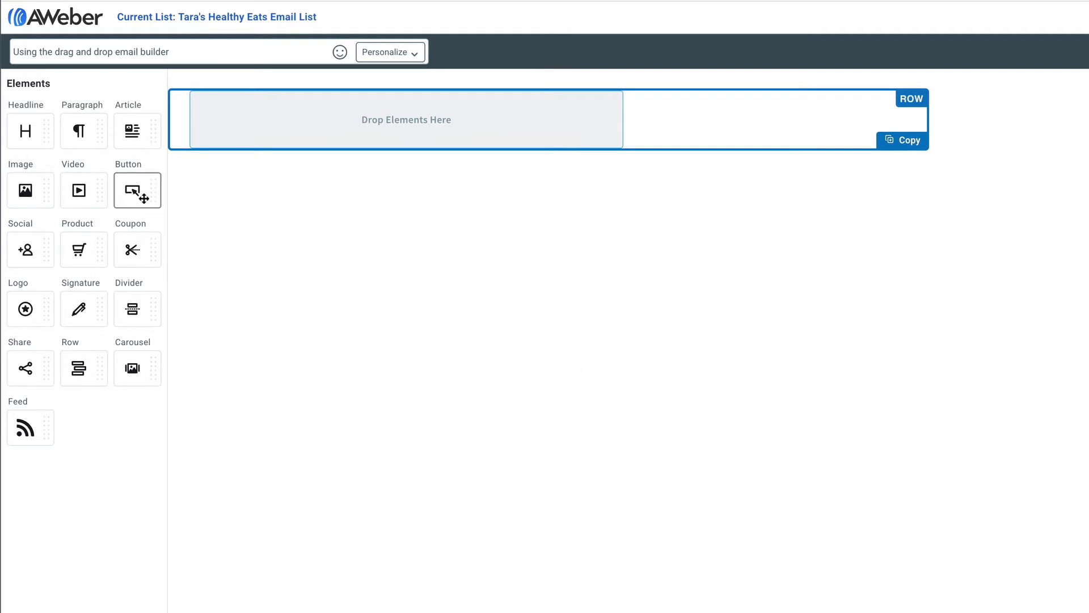
- Add a button element to the row and set its label to "Click here to learn more!"
left_click_drag(144, 198, 397, 132)
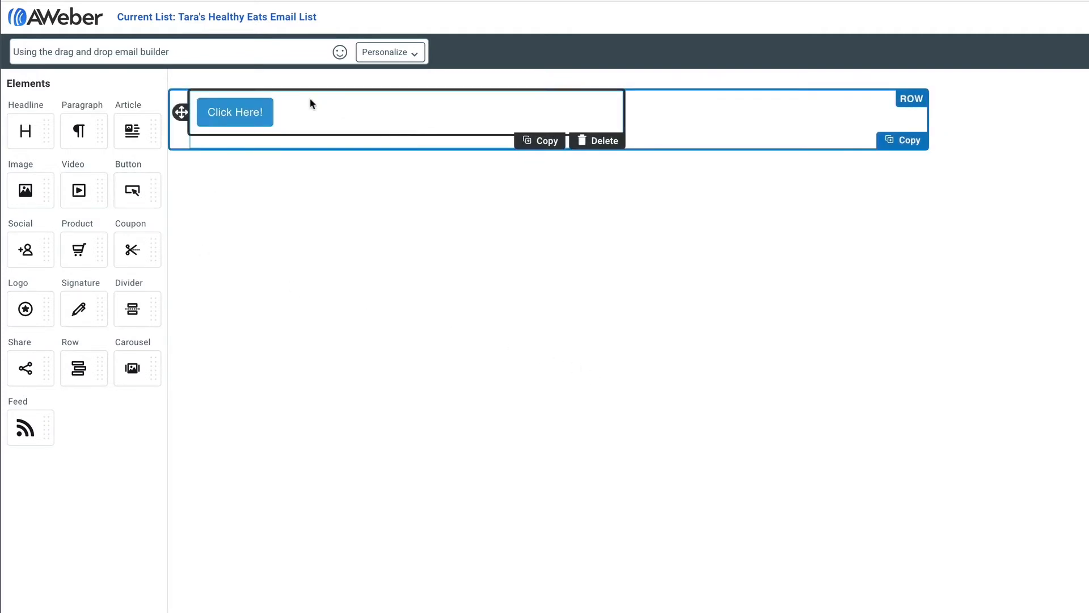
left_click(245, 111)
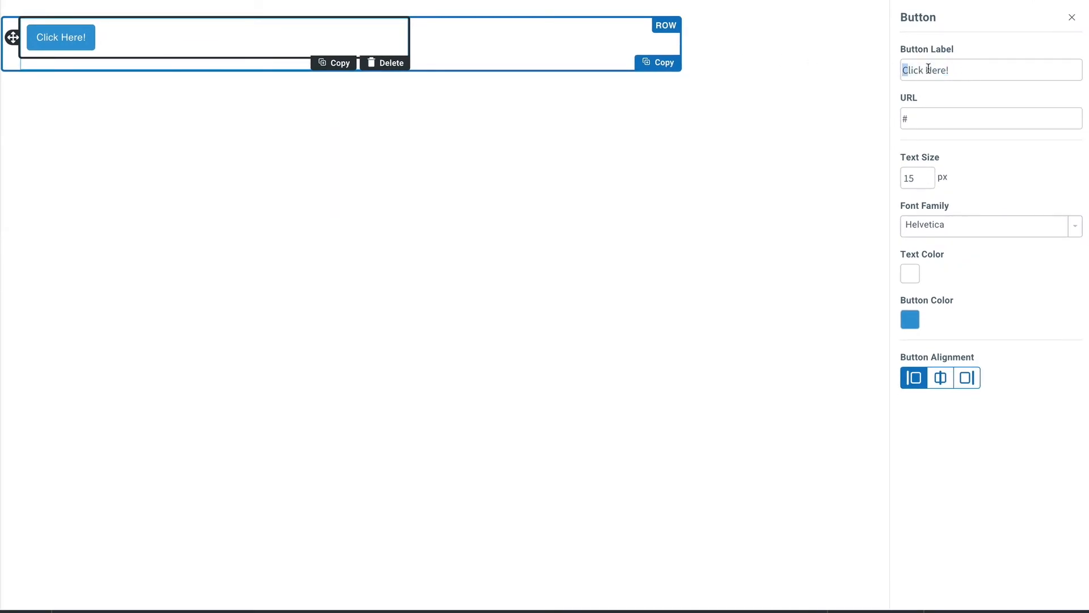
left_click_drag(903, 70, 957, 68)
type("Click here to learn more")
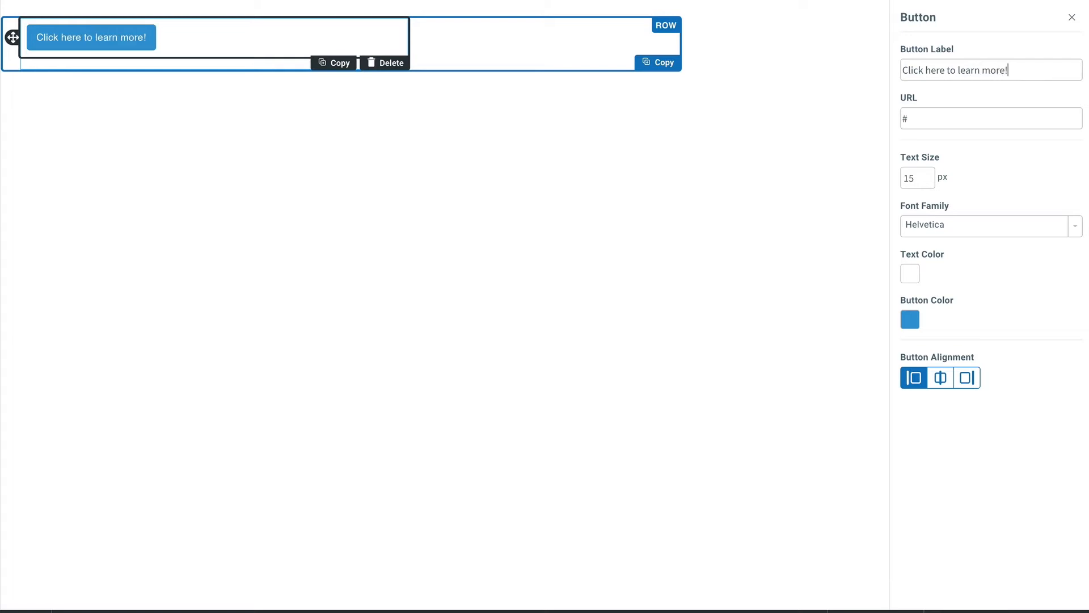
- Link the button to aweber.com, format it with 35 px text and centre alignment, and delete it
triple_click(971, 118)
type("aweber.com")
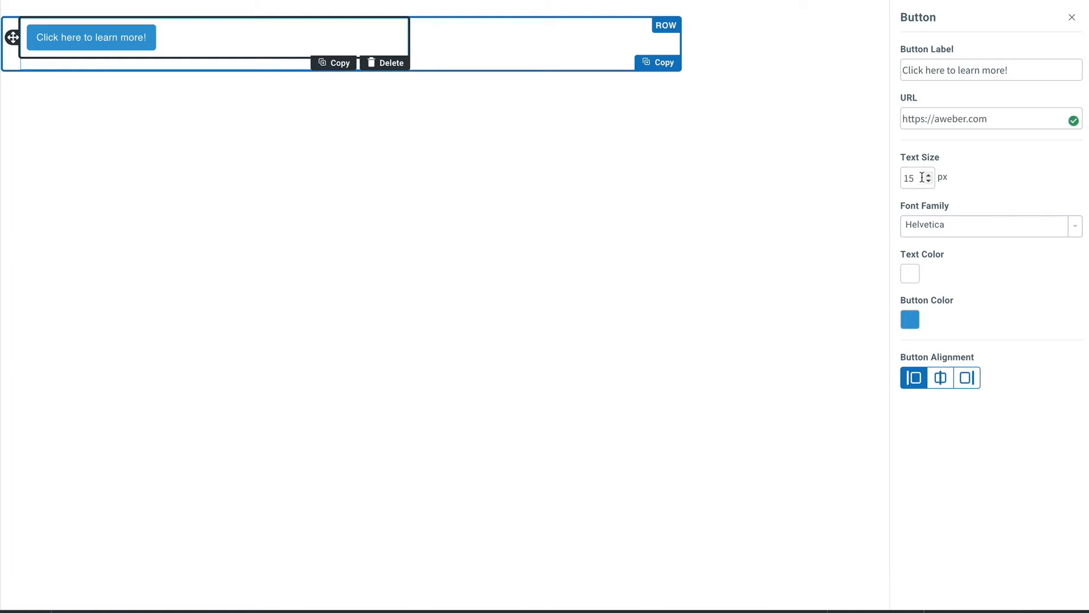
left_click_drag(922, 177, 896, 181)
type("35")
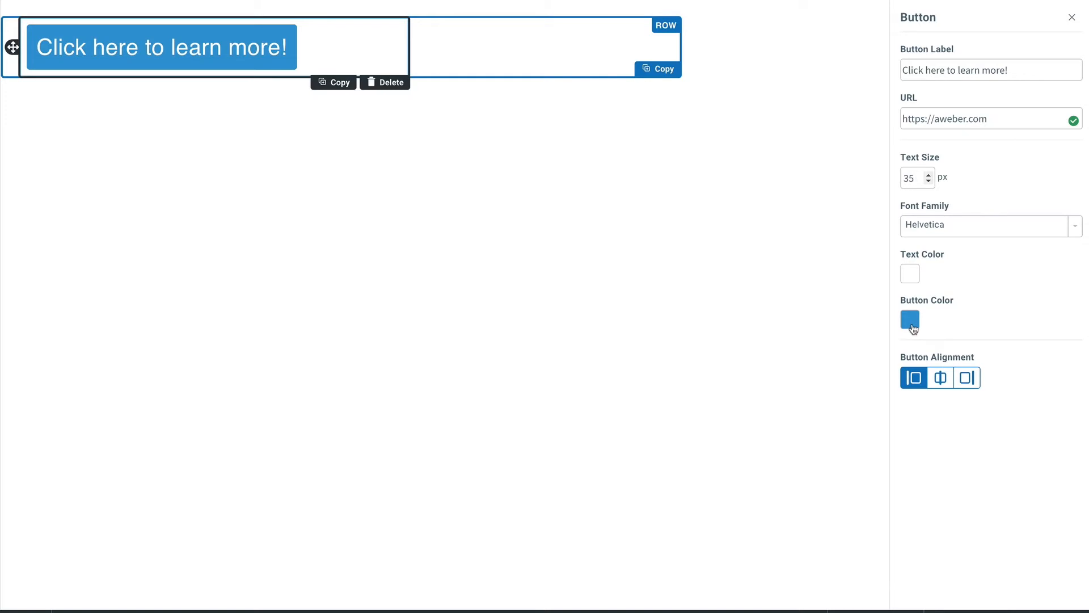
left_click(940, 378)
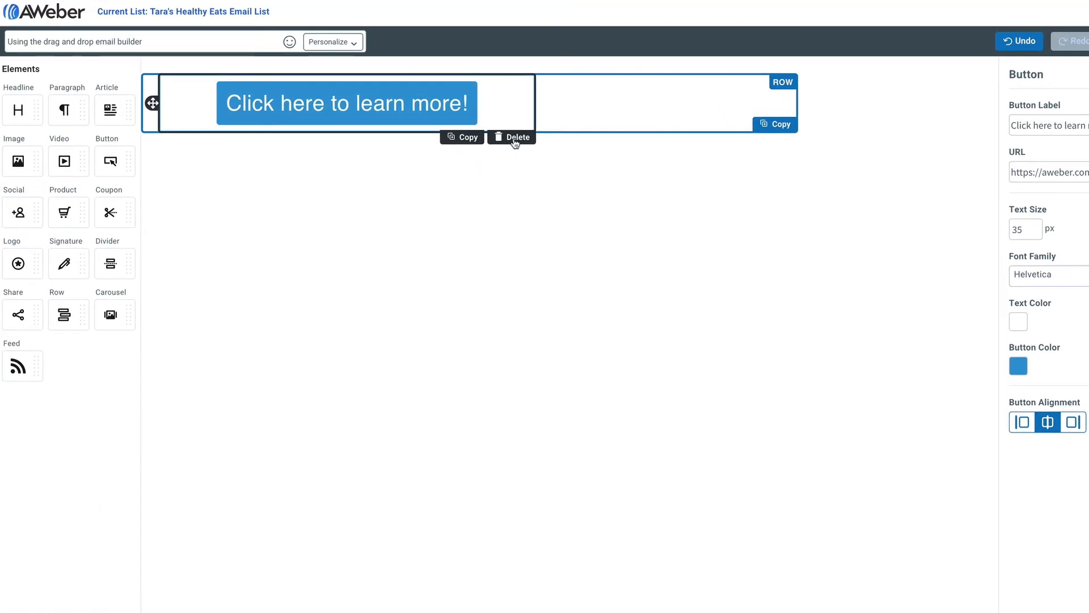
left_click(515, 138)
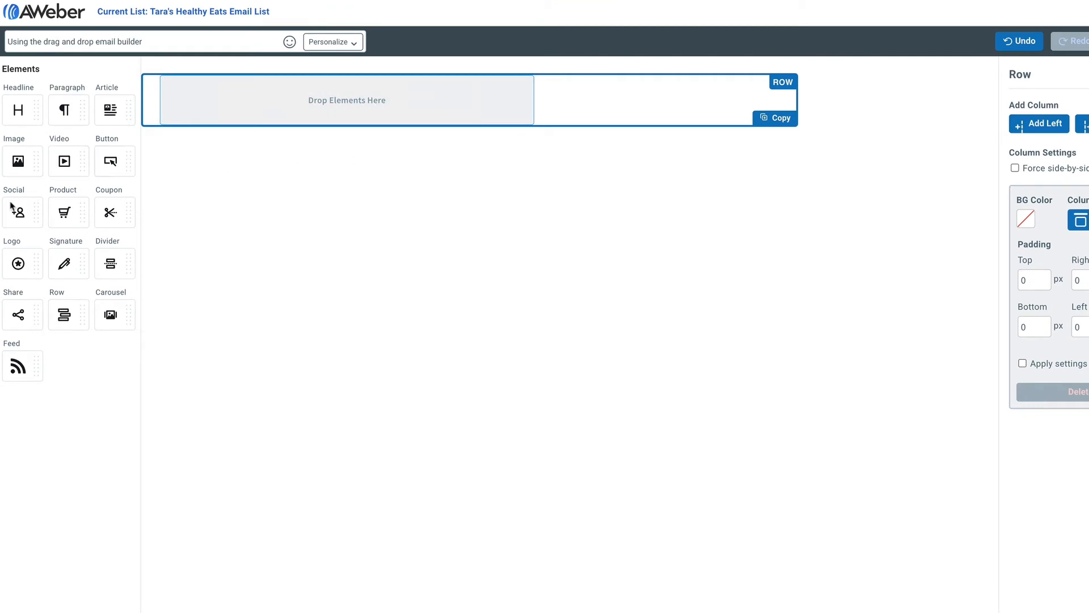
- Add a social element to the row and style its icons as large, centred and rounded-square
left_click_drag(11, 206, 281, 108)
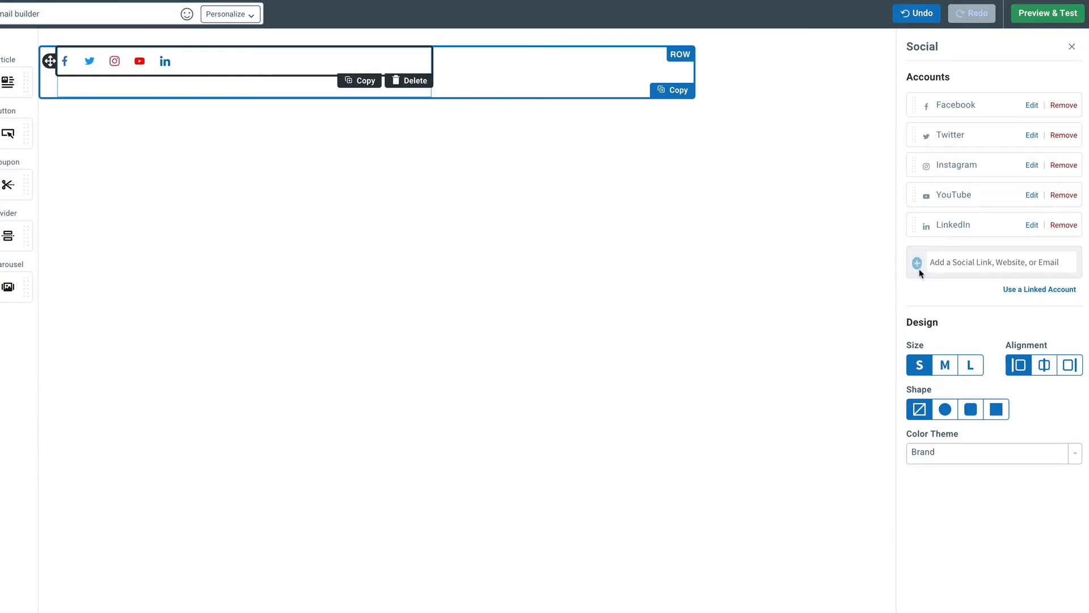
left_click(944, 364)
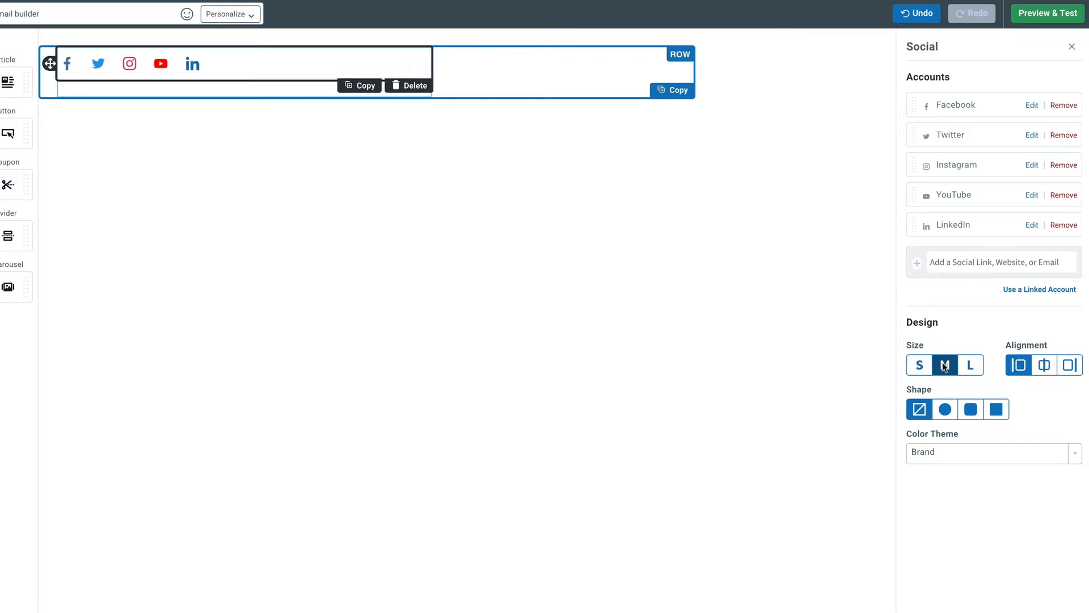
left_click(972, 366)
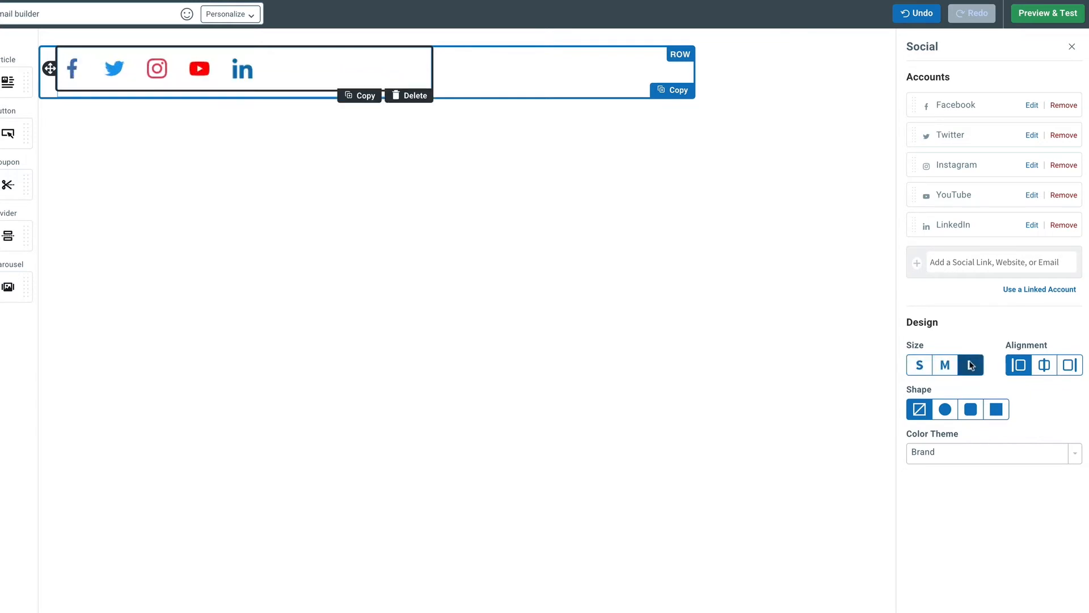
left_click(1043, 369)
left_click(1001, 409)
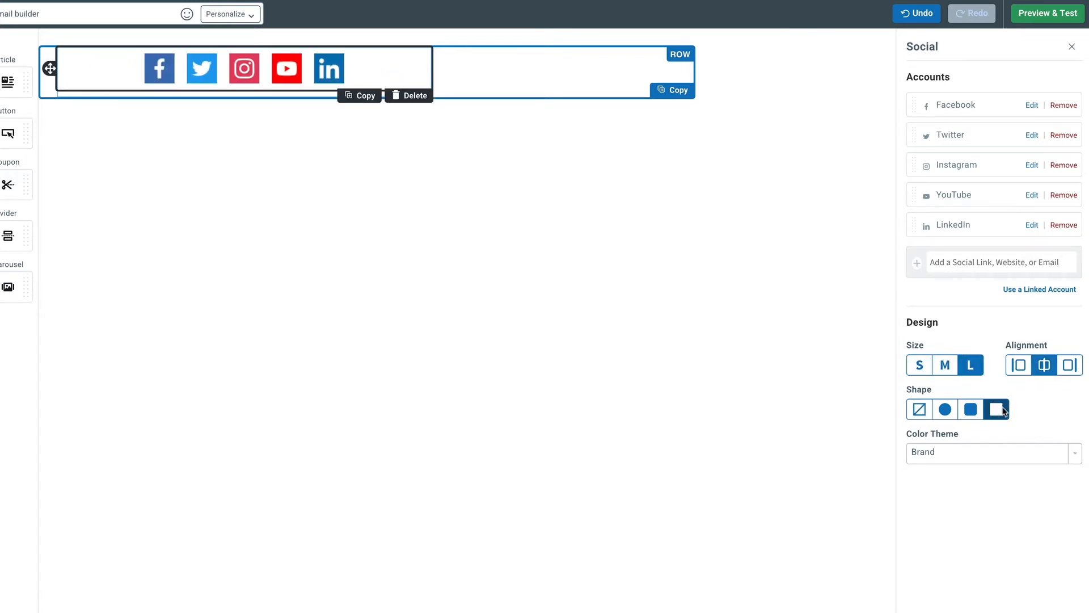
left_click(971, 409)
- Set the social icons' color theme to Black and then White, and delete the social element
left_click(986, 459)
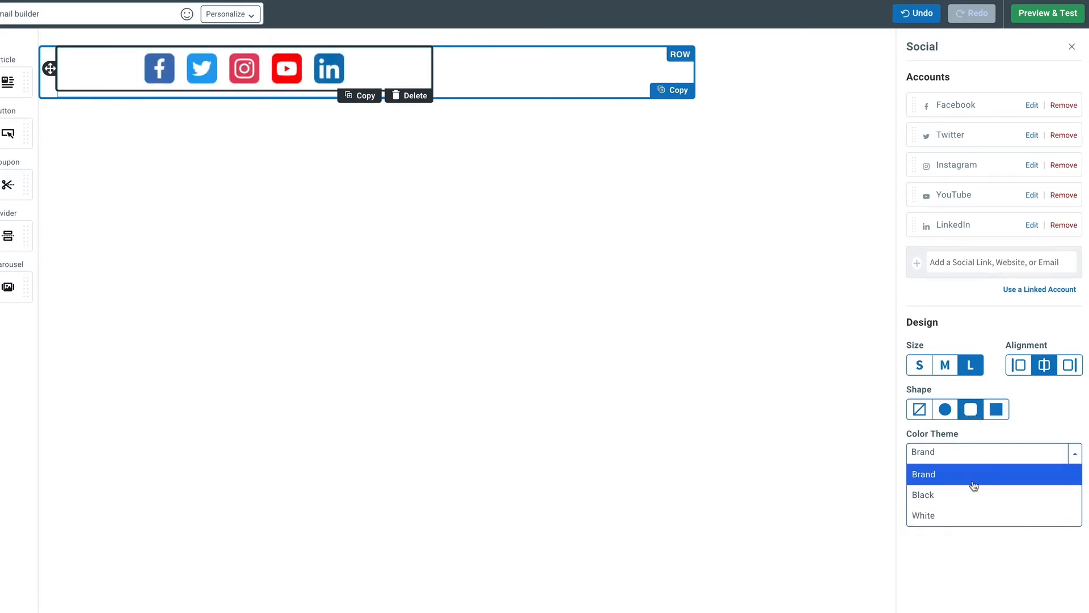
left_click(970, 494)
left_click(996, 455)
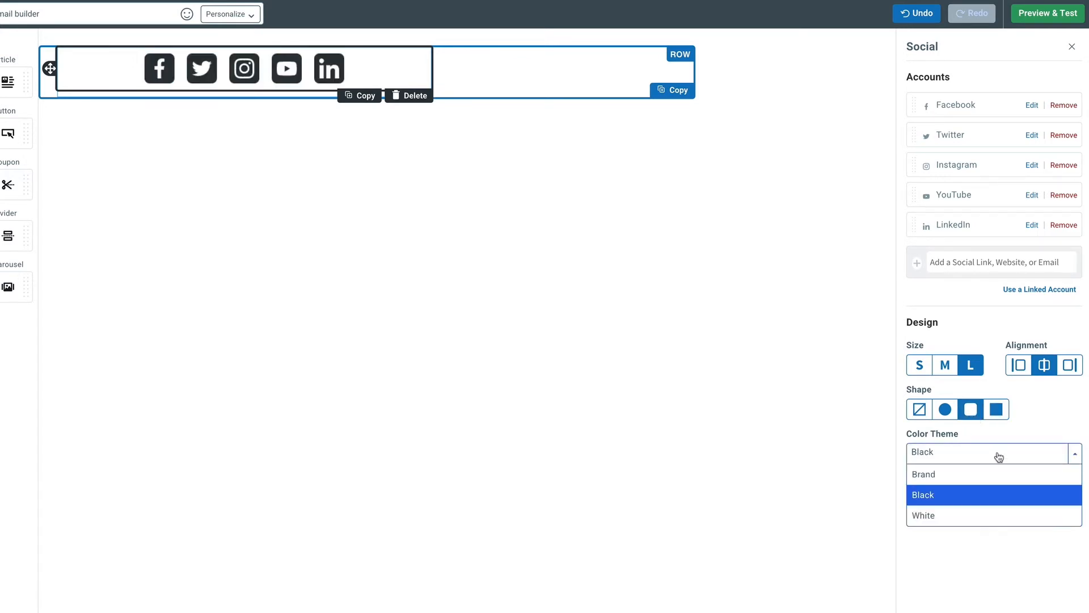
left_click(974, 518)
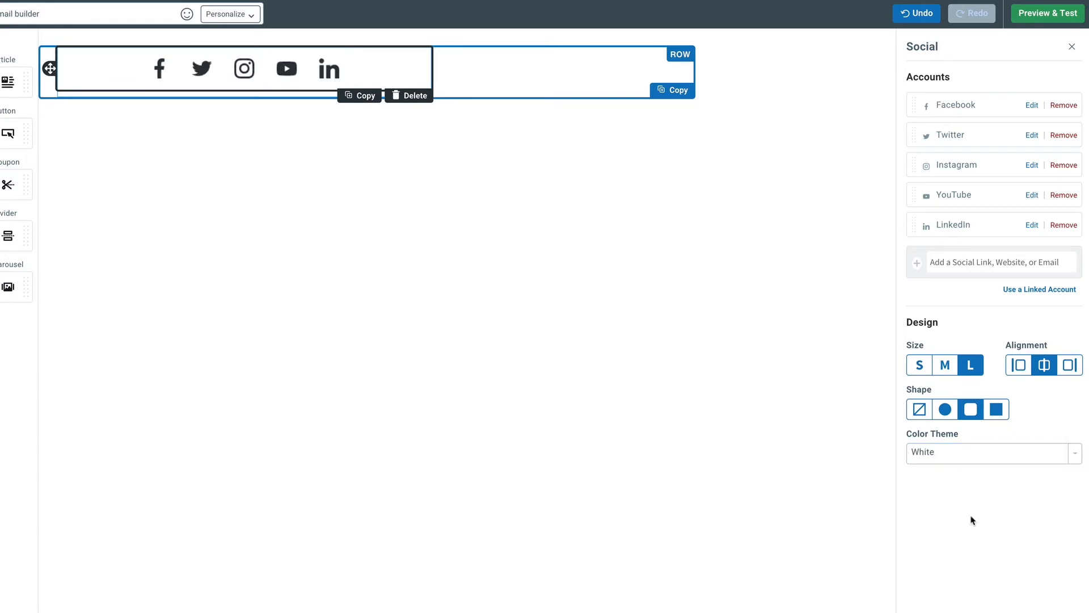
left_click(411, 96)
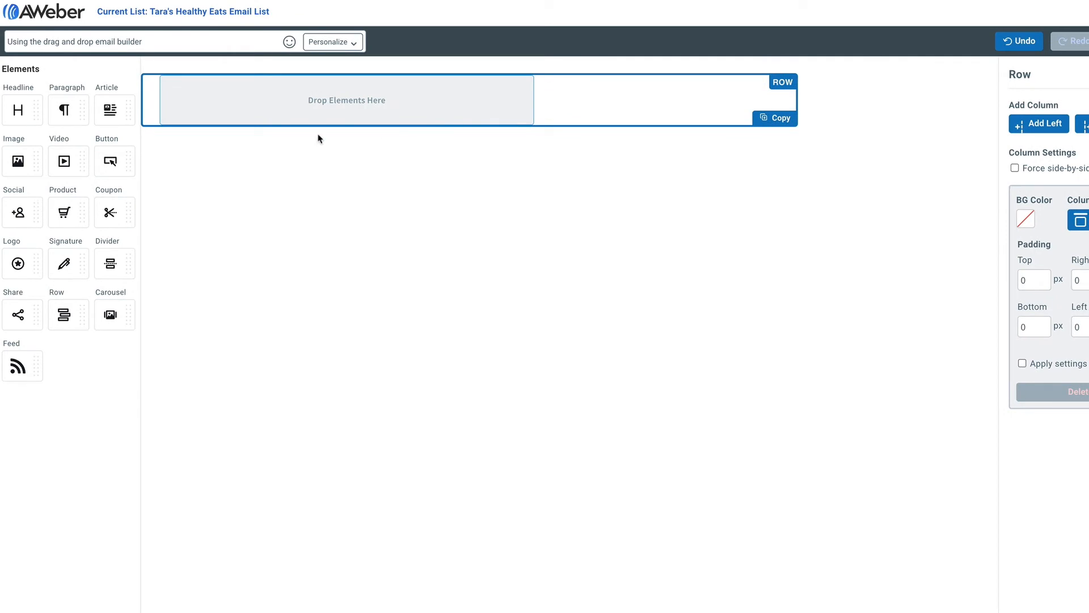
- Add a product element, view the settings of its image and Buy Now! button, and delete the element
left_click_drag(71, 207, 280, 112)
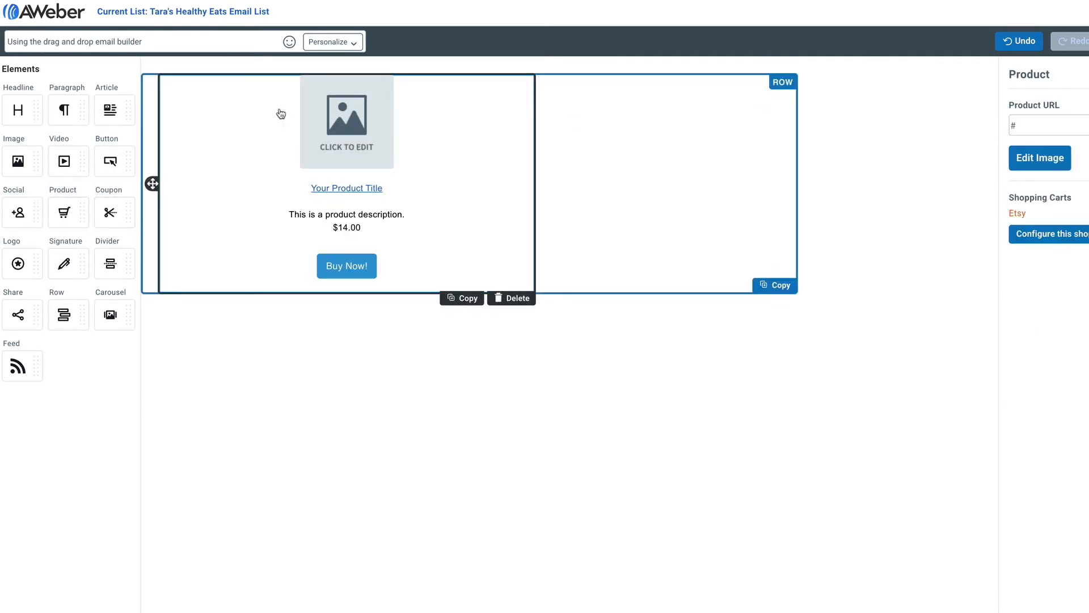
left_click(334, 113)
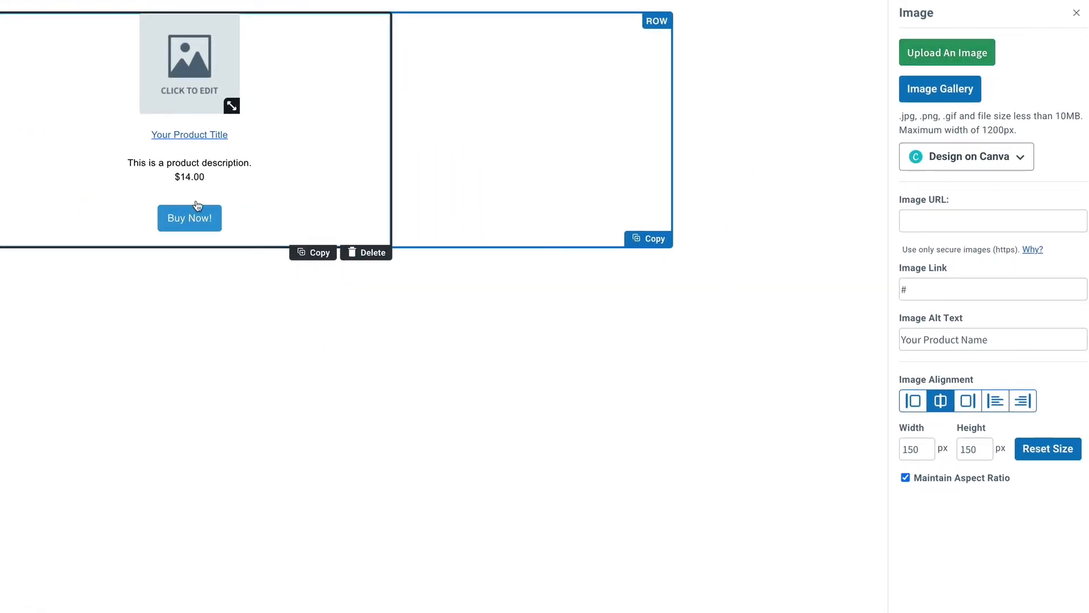
left_click(194, 226)
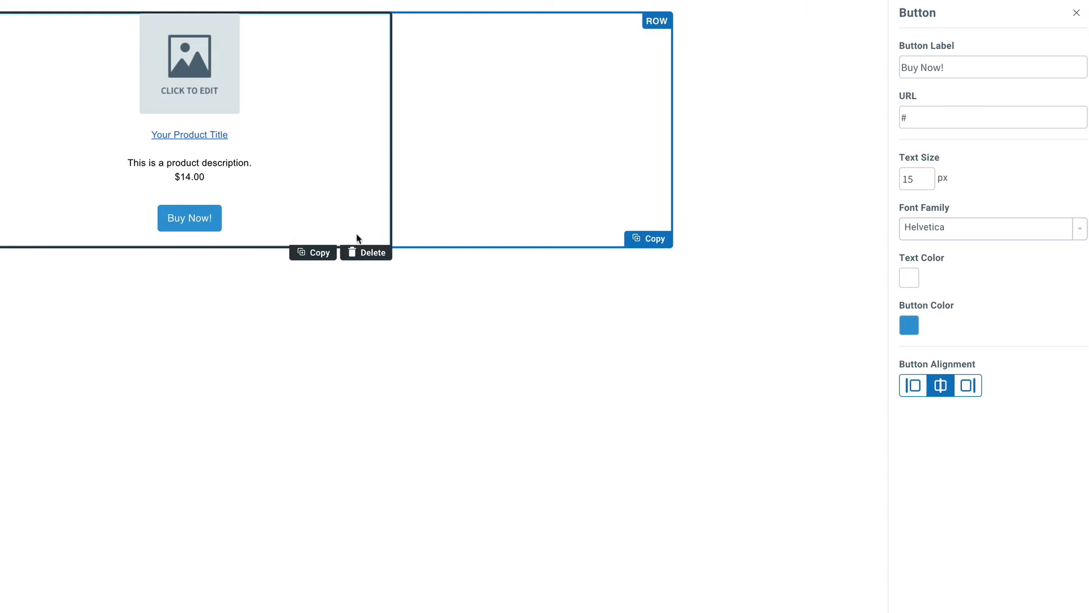
left_click(363, 252)
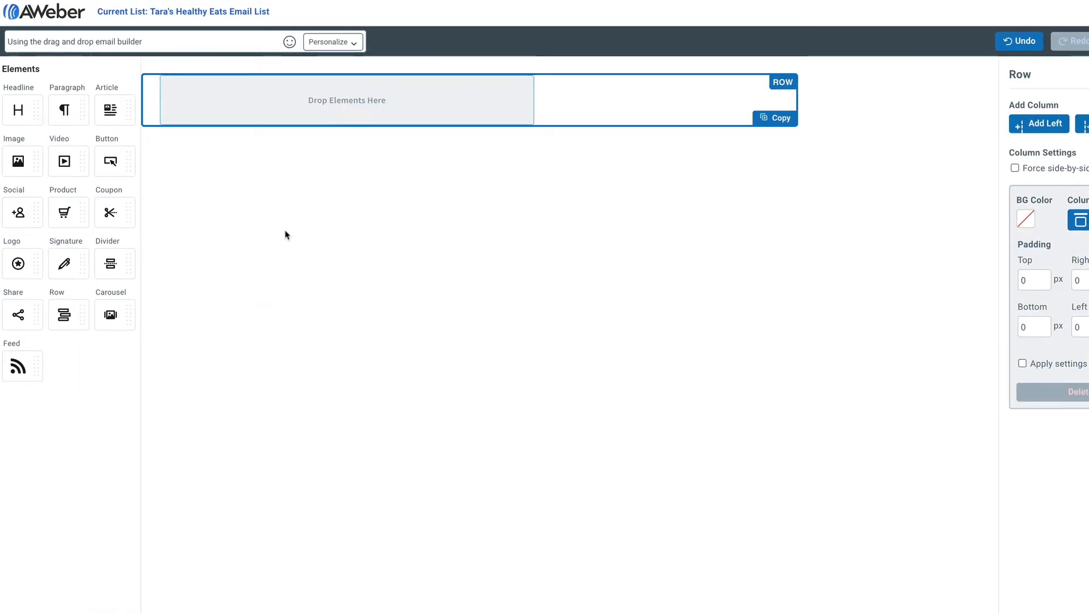
- Add a coupon element, try a dotted border, and give it a solid border 15 px wide
left_click_drag(110, 212, 335, 101)
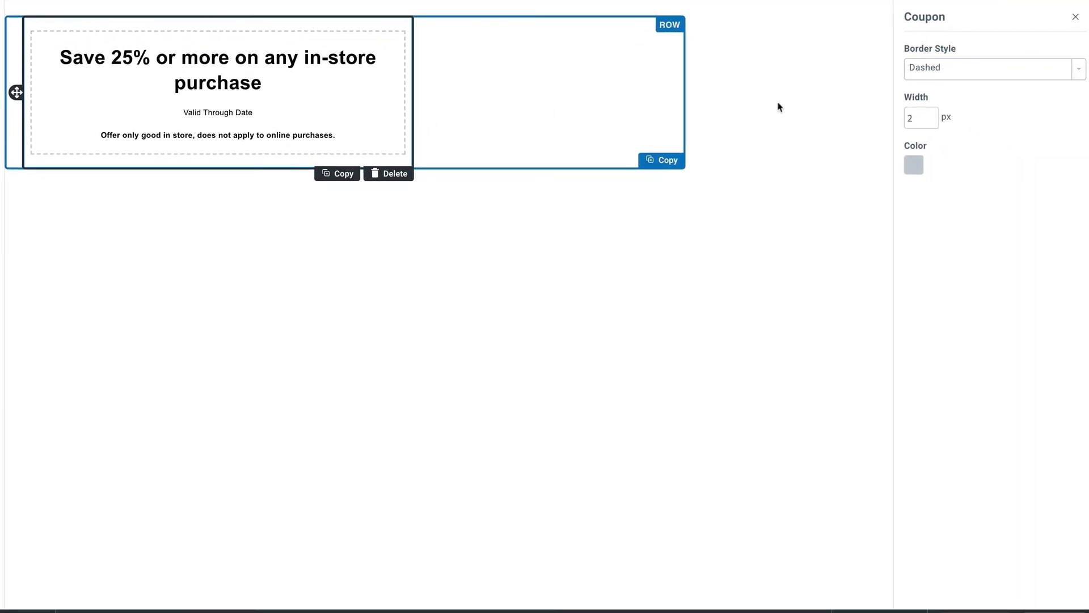
left_click(1079, 77)
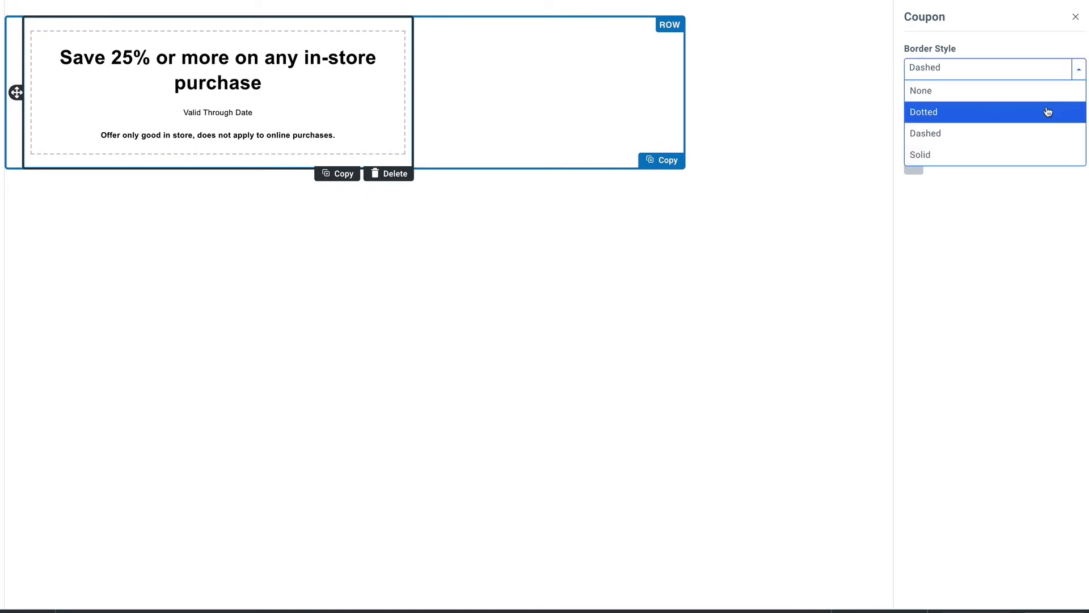
left_click(1046, 109)
left_click(1079, 77)
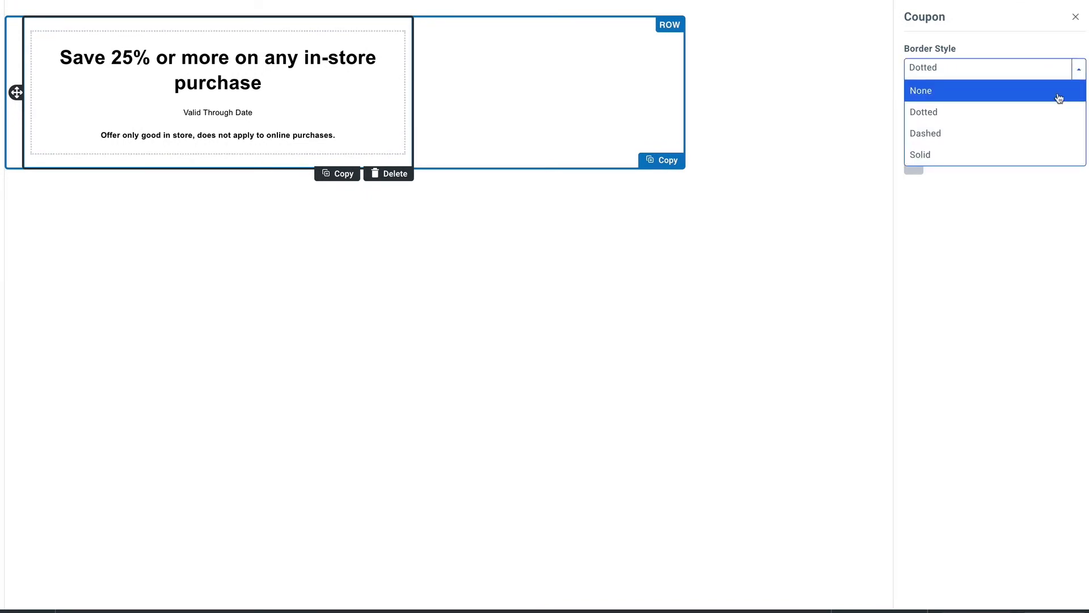
left_click(1043, 153)
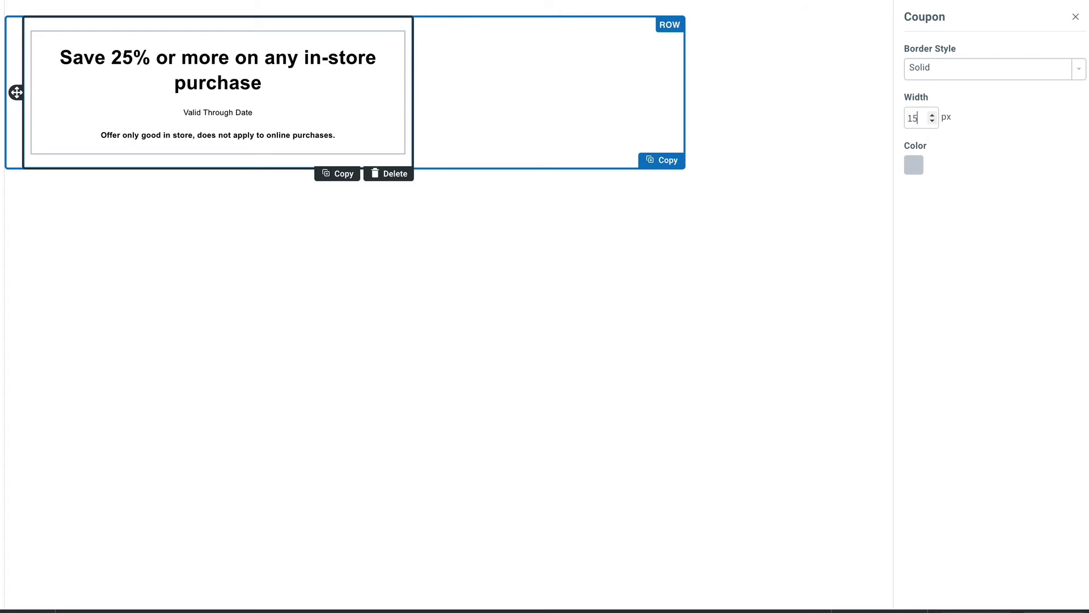
- Change the coupon's border style to Dotted and then Dashed, and delete the coupon
left_click(1081, 74)
left_click(1069, 106)
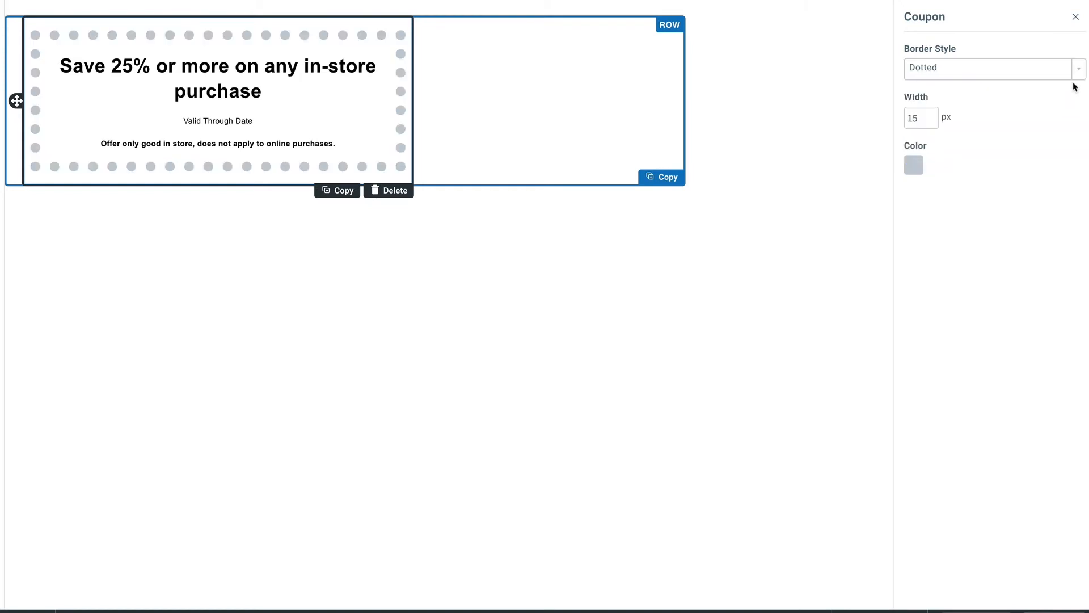
left_click(1078, 74)
left_click(1059, 133)
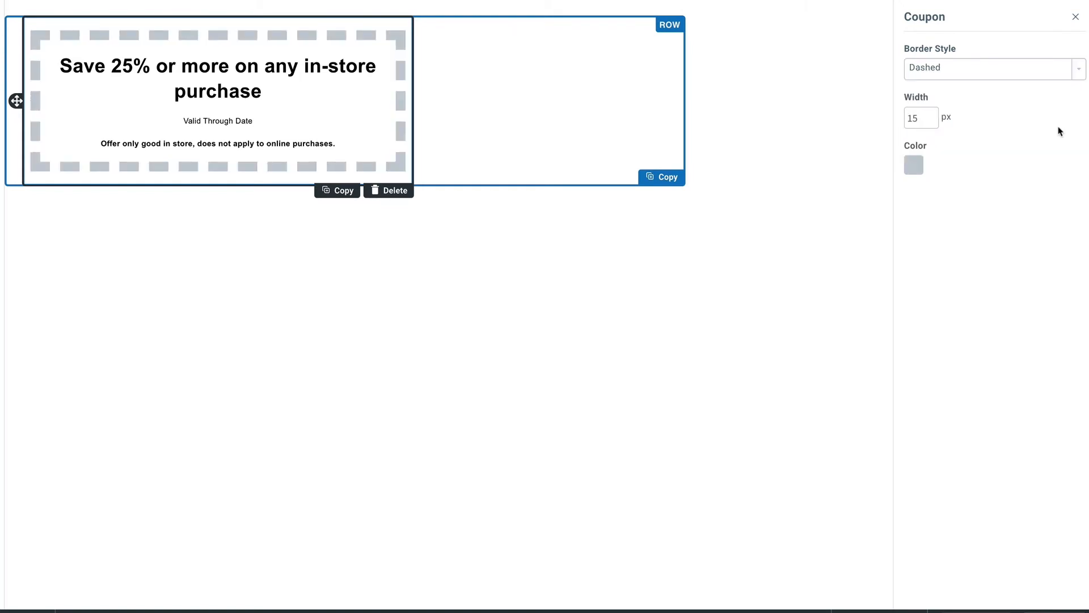
left_click(401, 191)
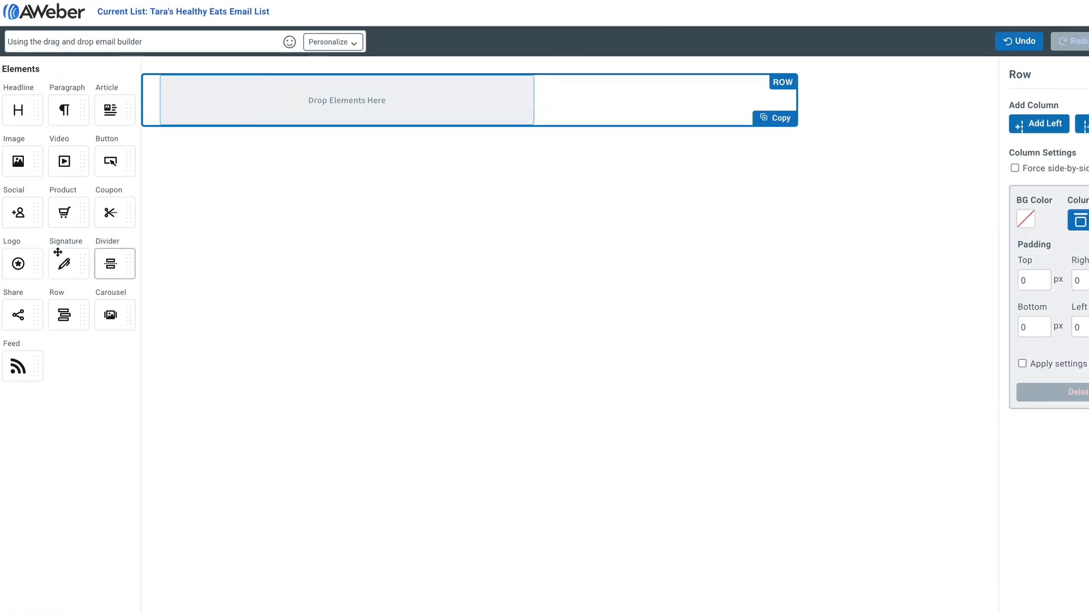
- Add a logo element, fill it with the saved Tara's Healthy Eats logo image, and delete the element
left_click_drag(18, 263, 352, 95)
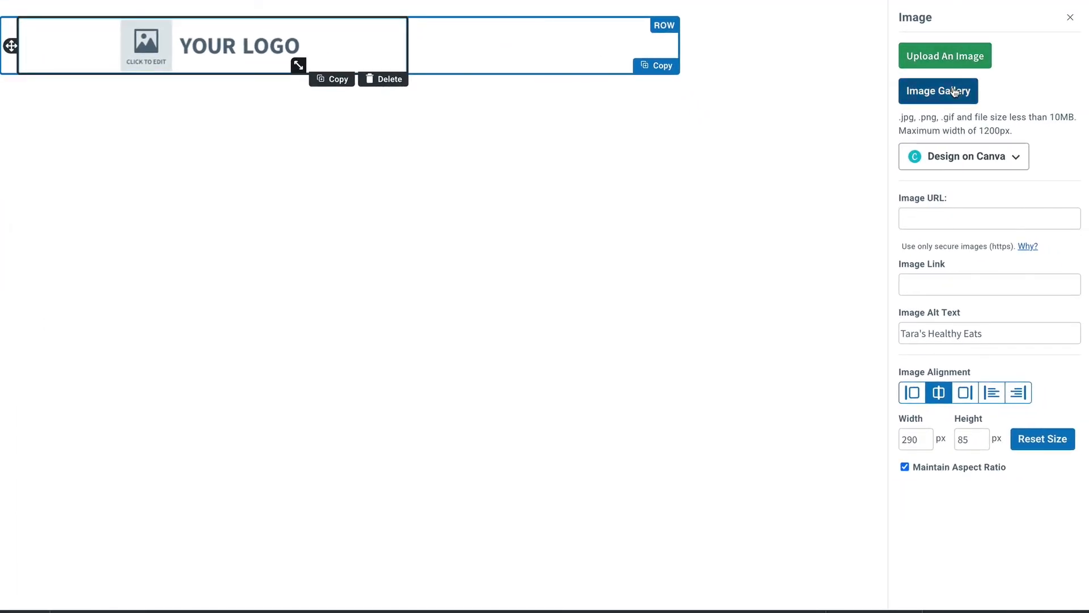
left_click(954, 92)
left_click(337, 21)
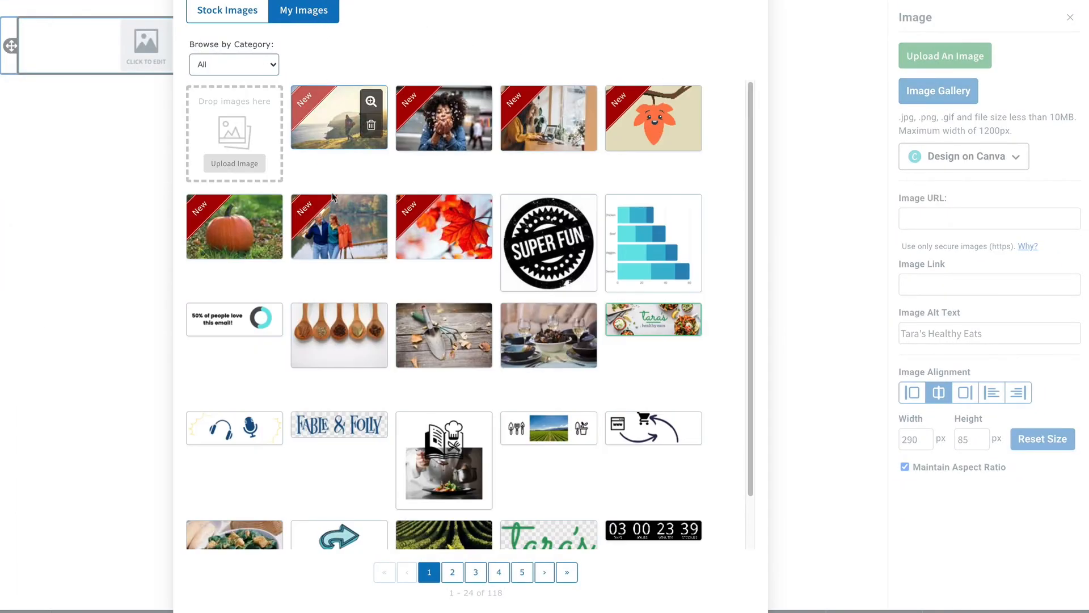
scroll(384, 323, "down", 1)
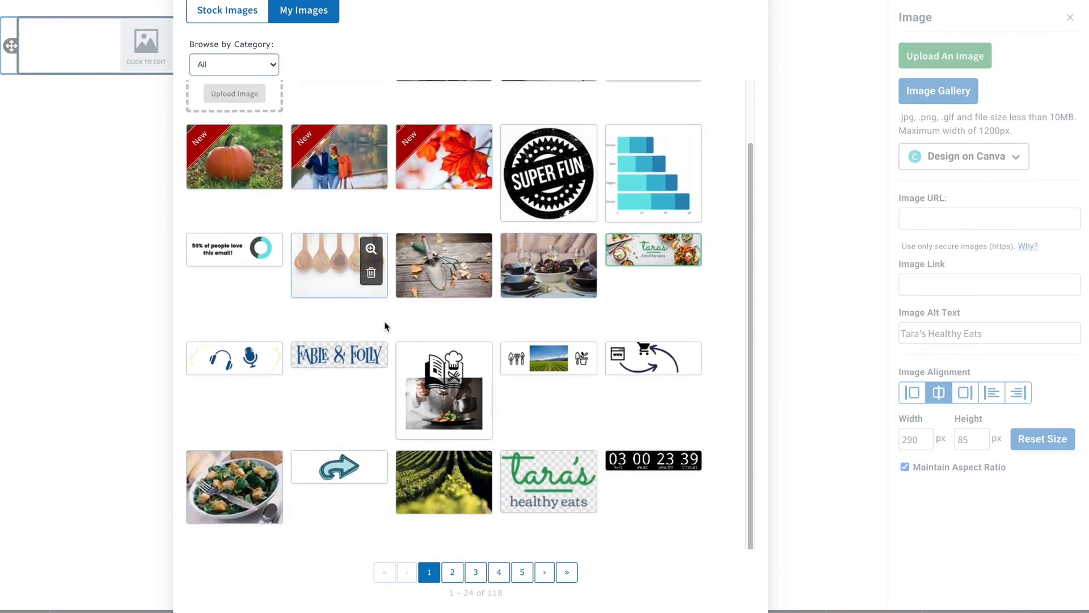
left_click(539, 468)
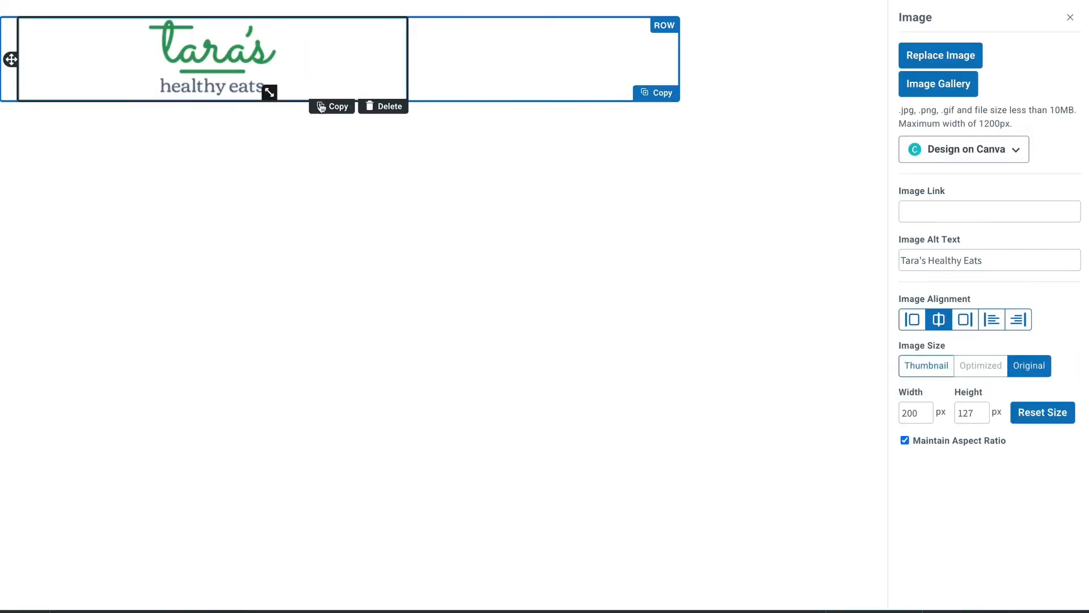
left_click(392, 108)
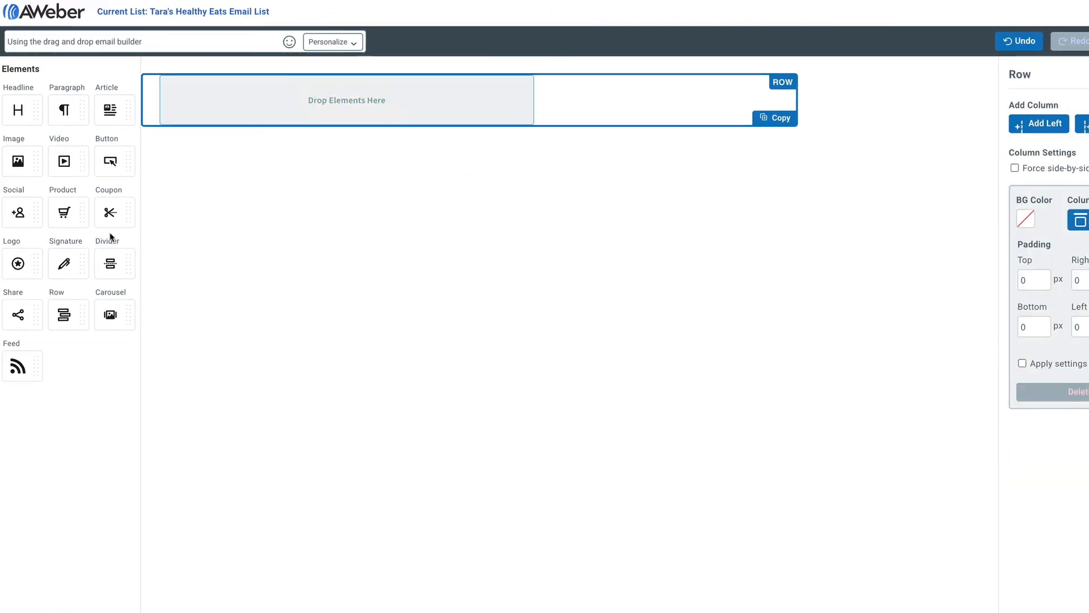
- Add a signature element to the row and enlarge the font of its "Sincerely," line
left_click_drag(64, 263, 304, 108)
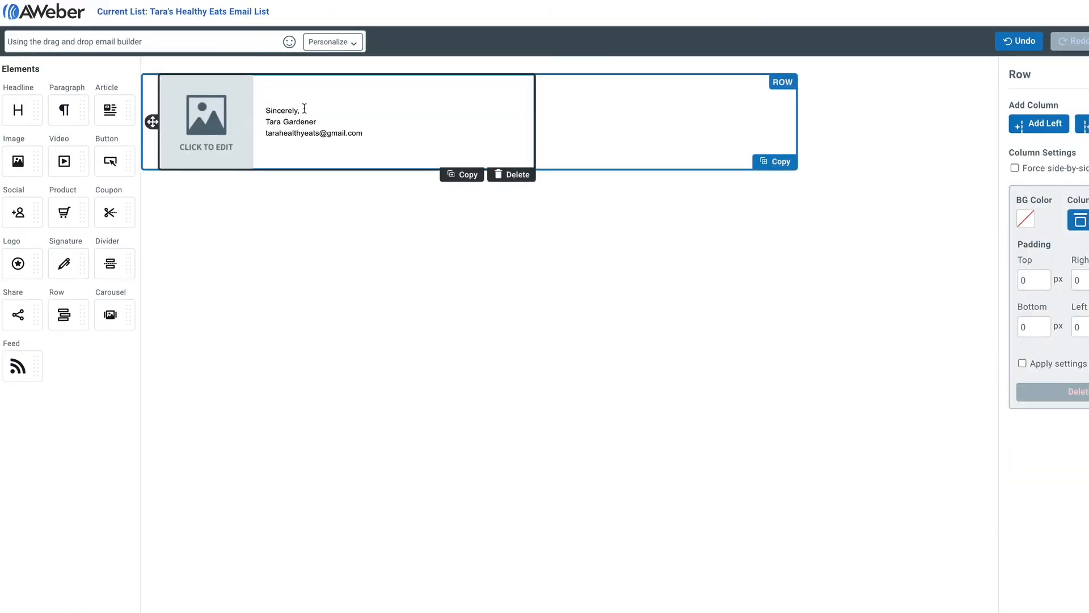
triple_click(266, 109)
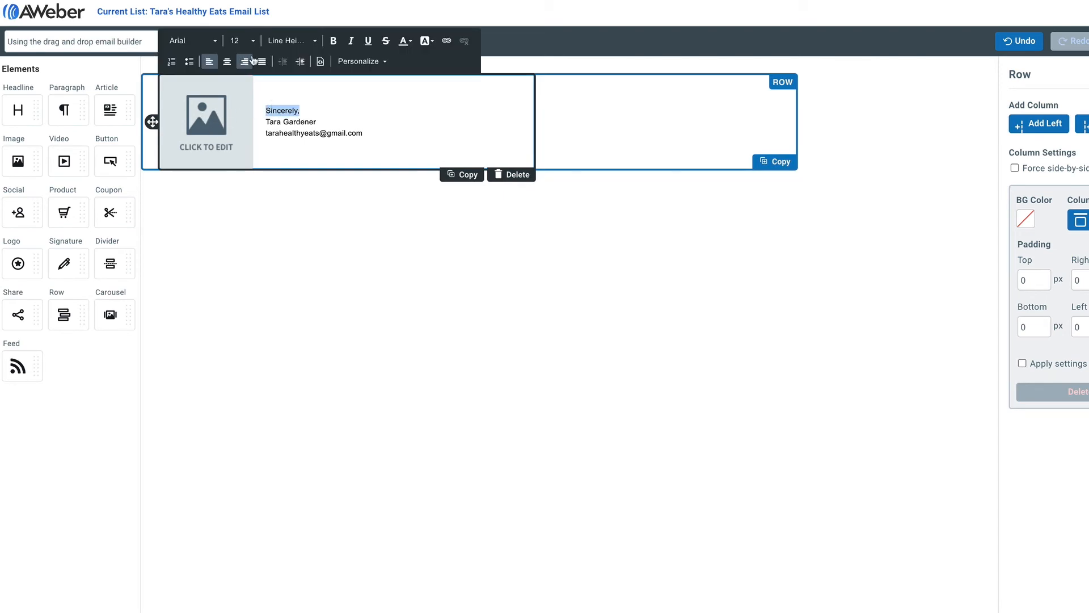
left_click(243, 40)
scroll(260, 121, "down", 1)
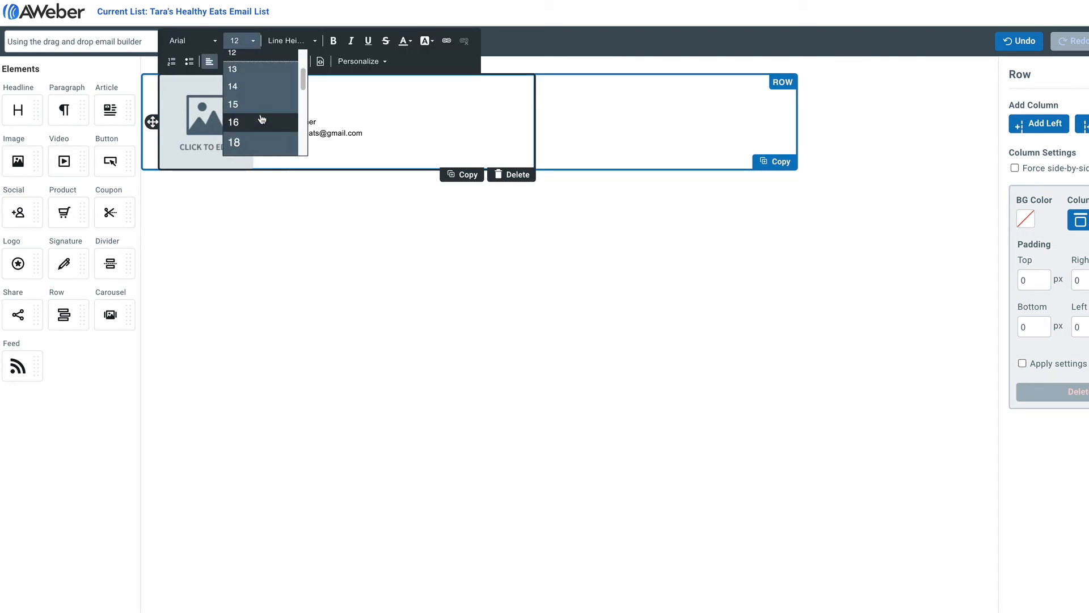
left_click(260, 119)
- Set the font size of the sender's name line in the signature to 15
left_click_drag(316, 123, 266, 124)
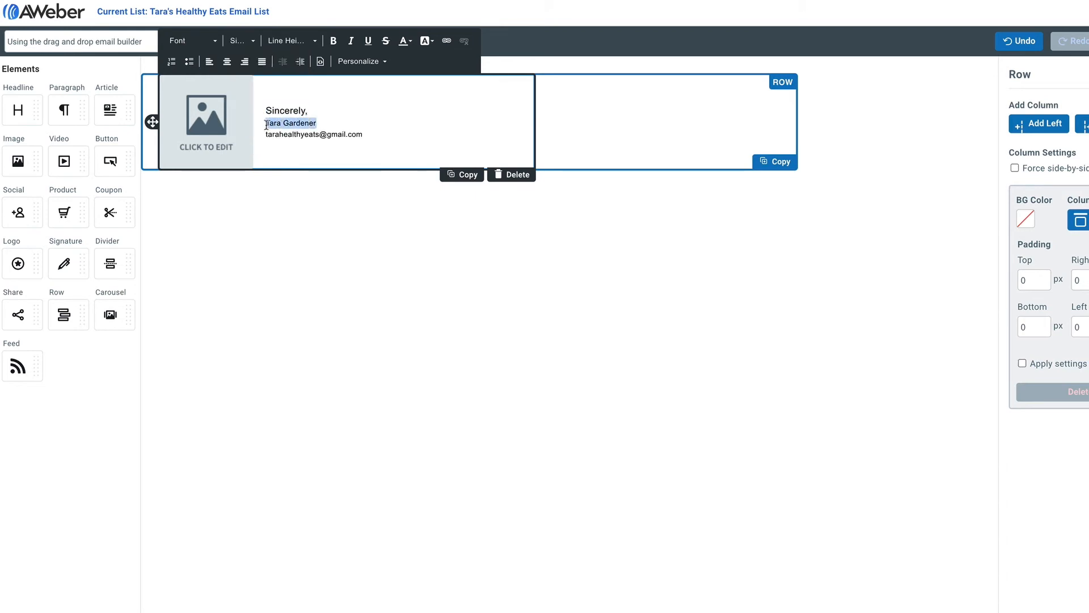
left_click(243, 41)
scroll(264, 133, "down", 1)
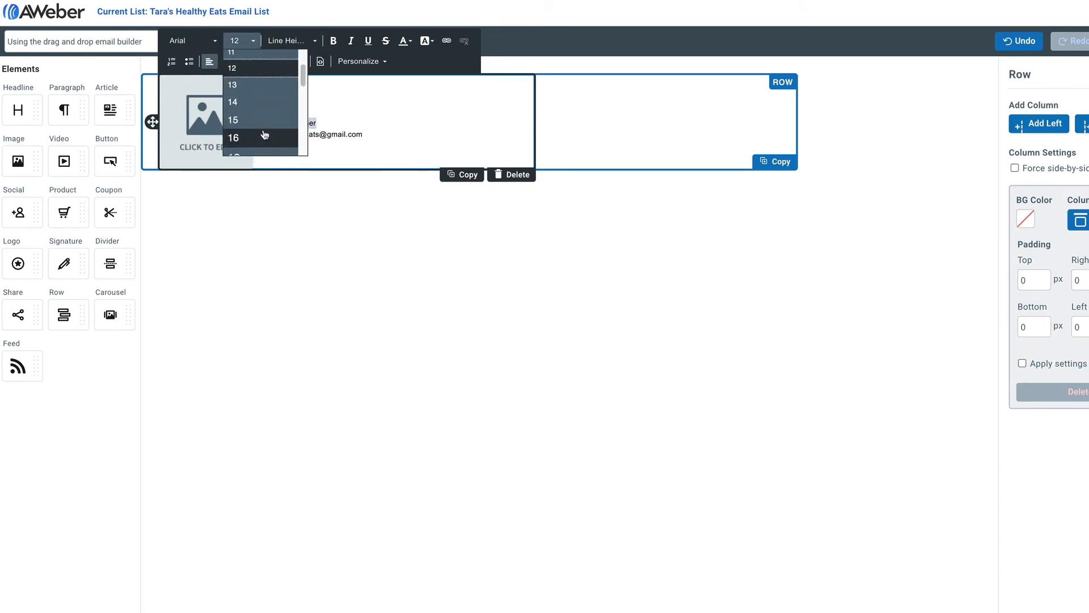
left_click(260, 120)
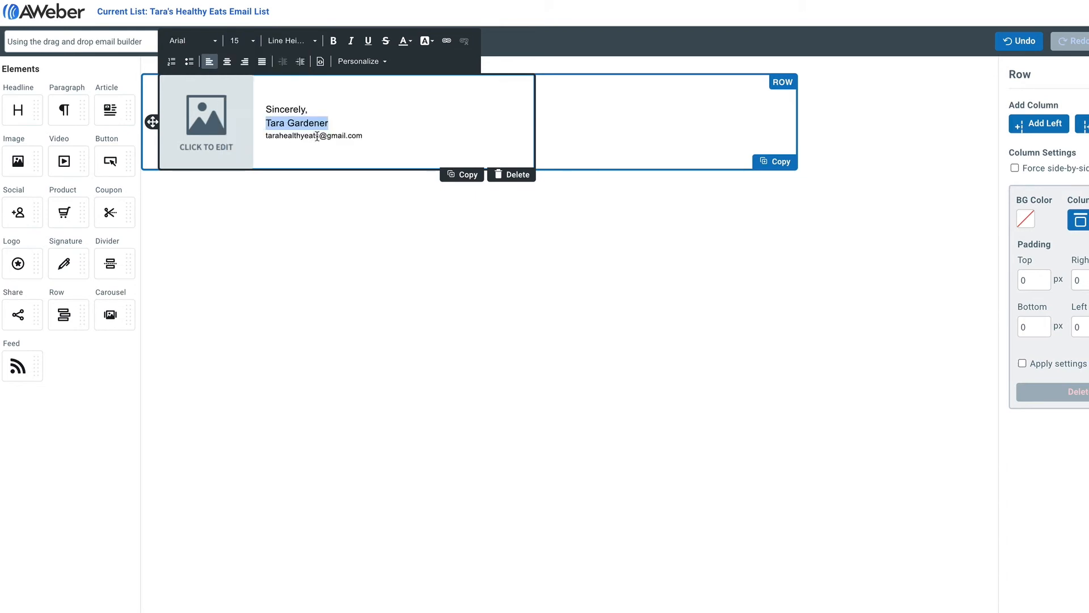
left_click(366, 140)
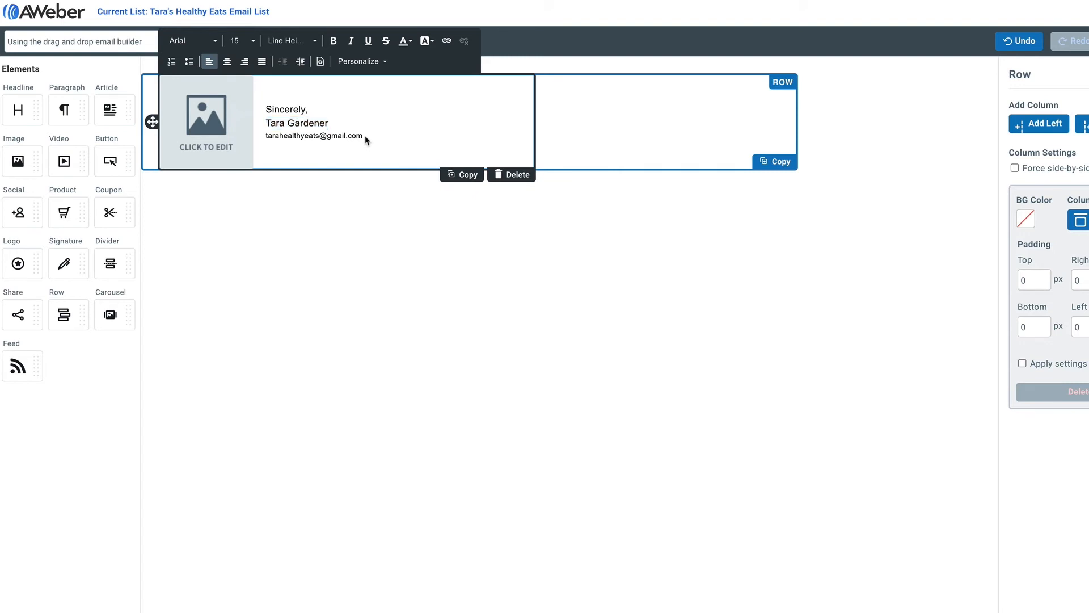
- Fill the signature's image placeholder with the portrait of the smiling woman from page 2 of My Images, and delete the signature
left_click(227, 125)
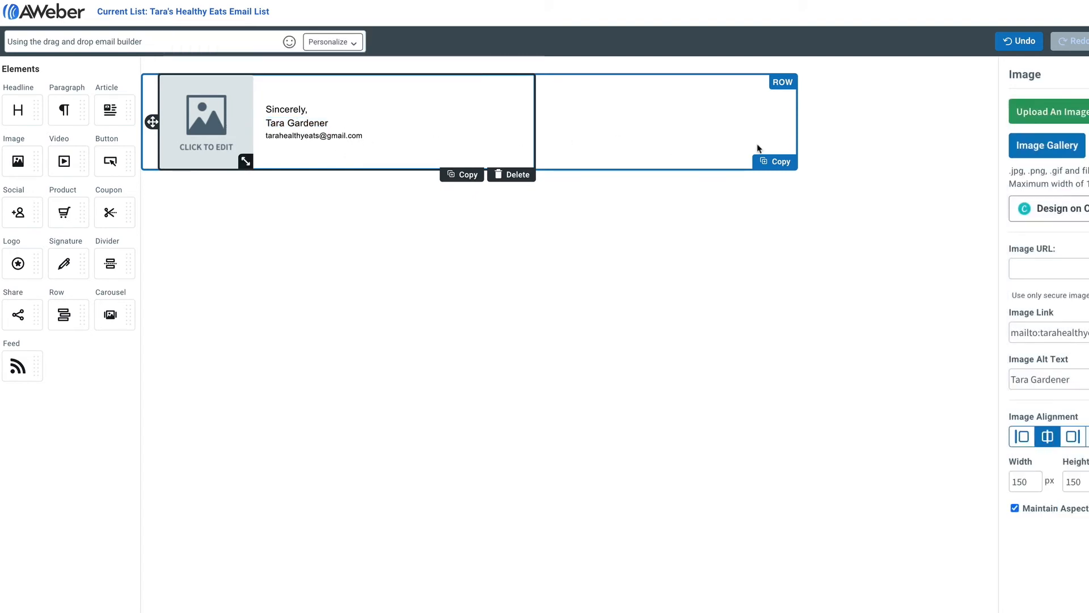
left_click(1009, 147)
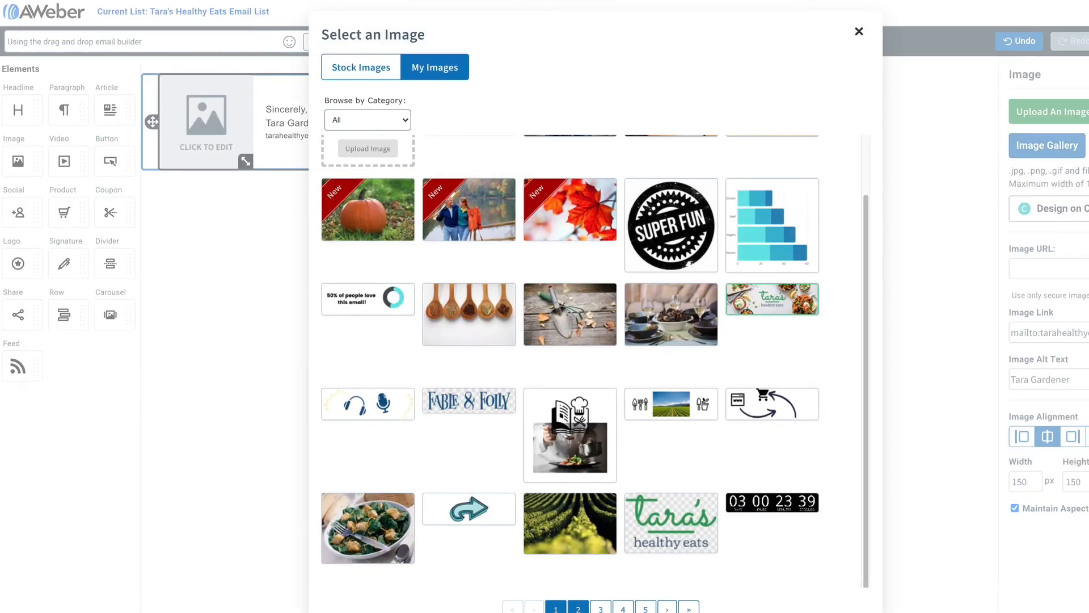
left_click(578, 609)
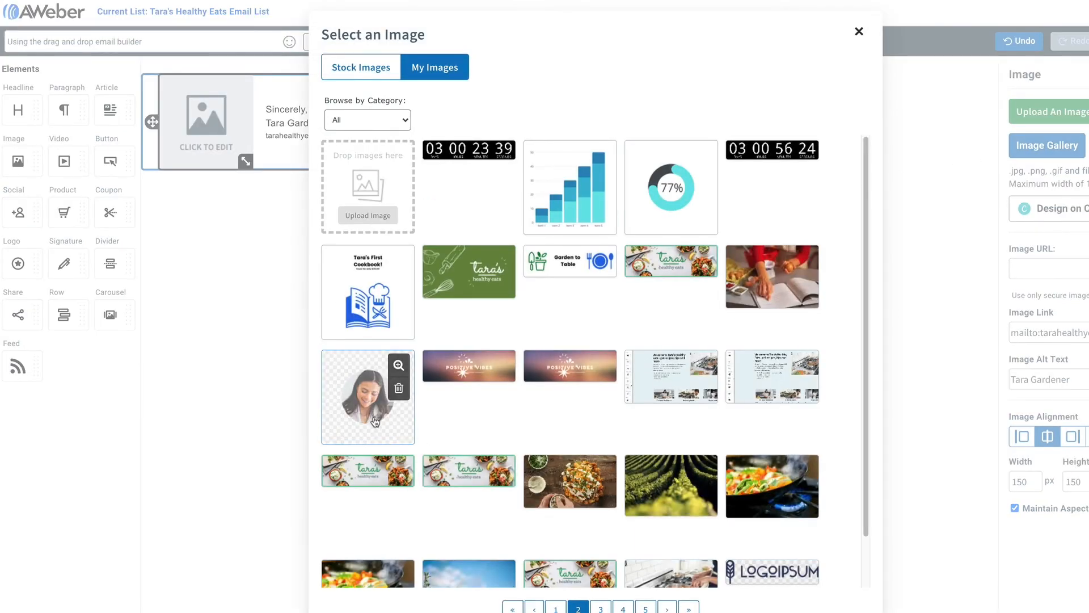
left_click(375, 421)
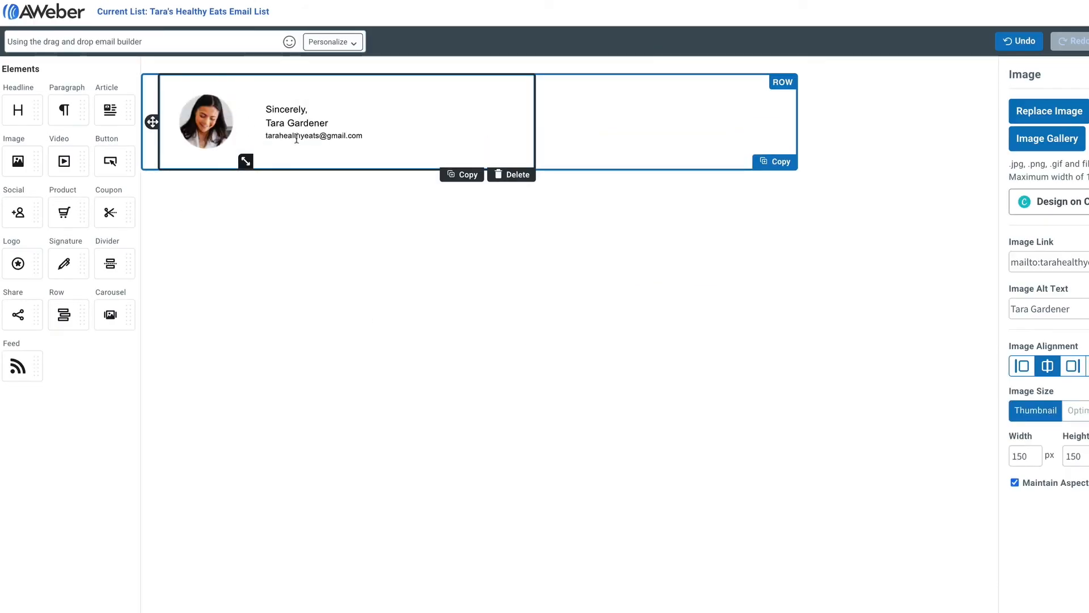
left_click(510, 175)
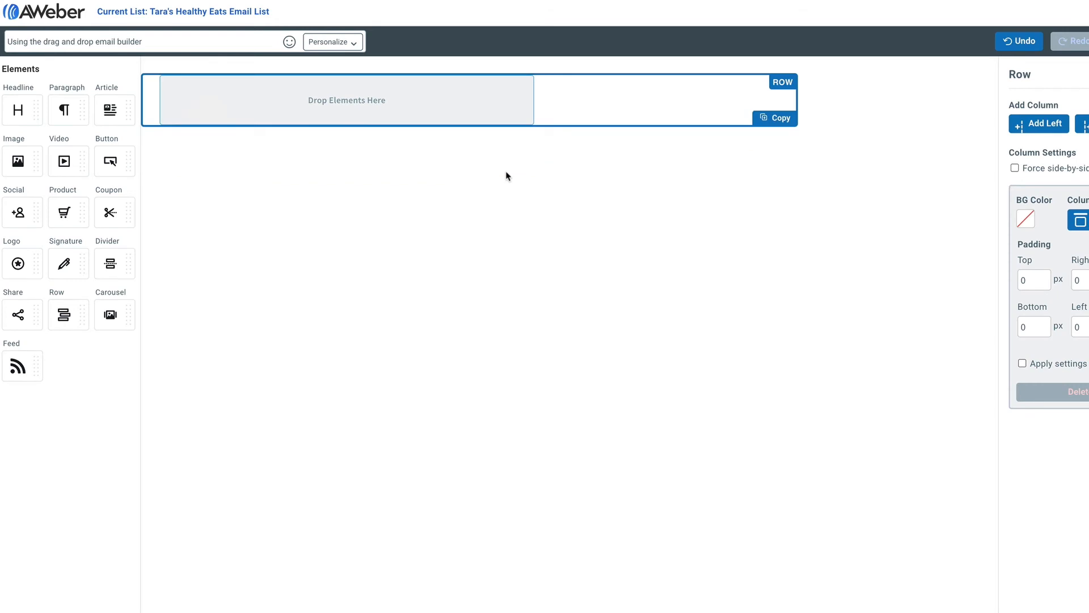
- Add a divider to the row, set its width to 15 px, and change its style to Dotted and then Dashed
left_click_drag(128, 263, 316, 104)
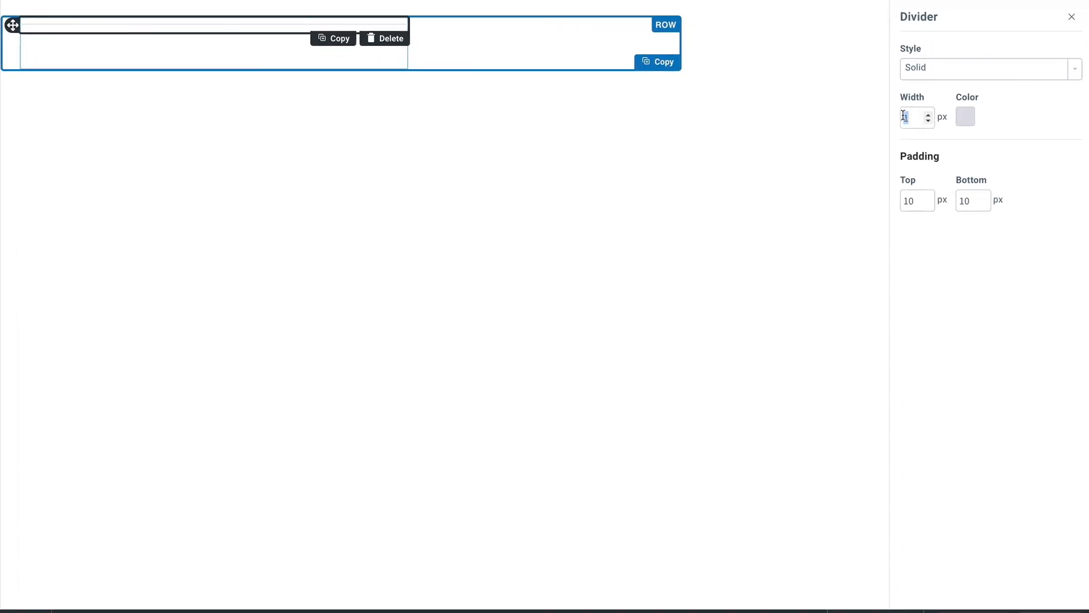
type("15")
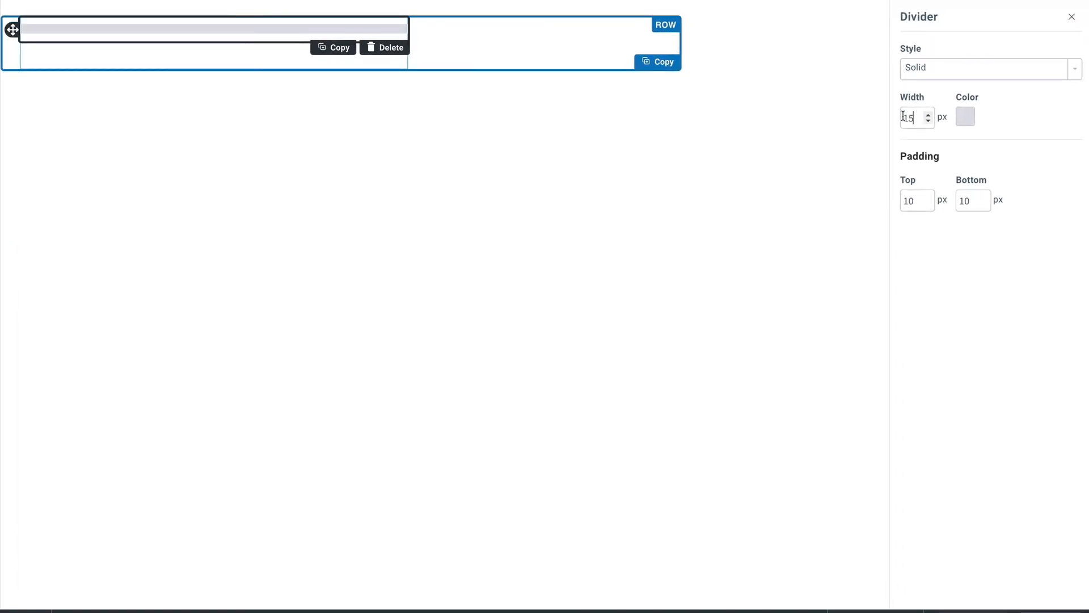
left_click(1072, 71)
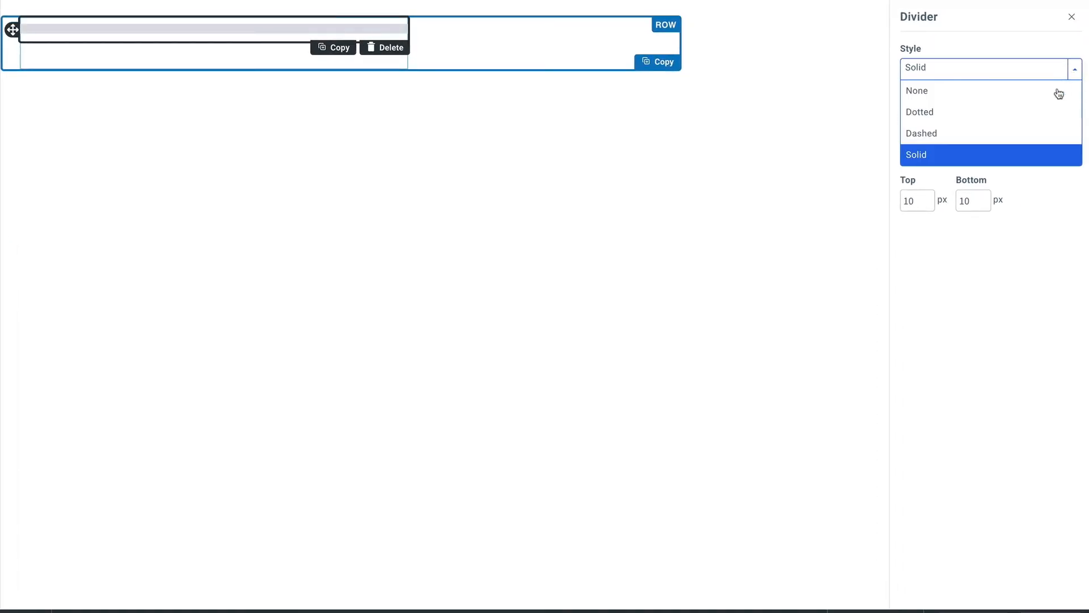
left_click(1044, 114)
left_click(1072, 71)
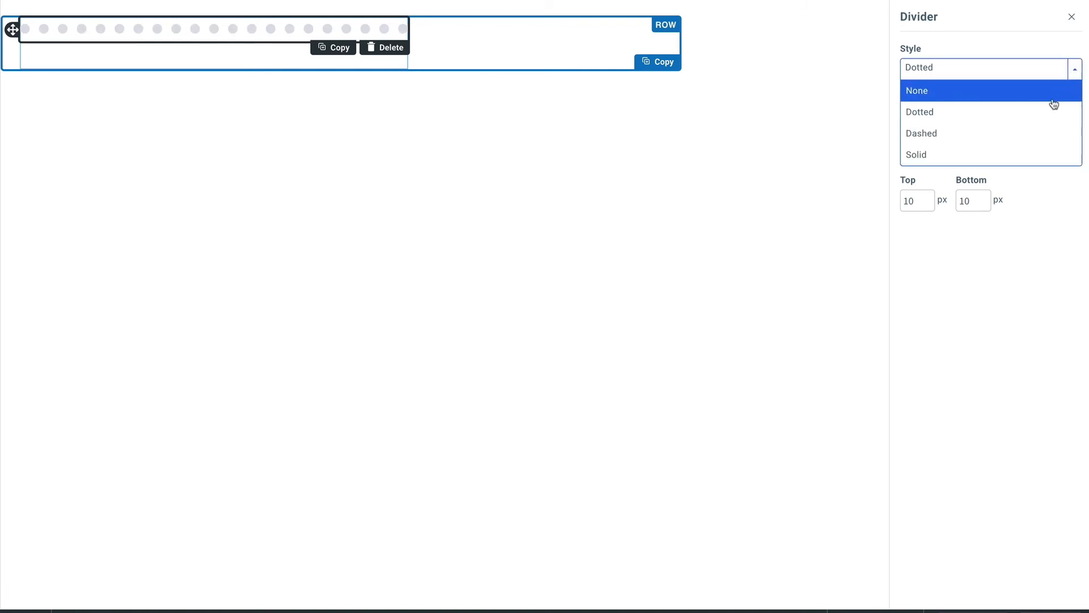
left_click(1045, 134)
- Set the divider's color to the blue #5776F2
left_click(965, 119)
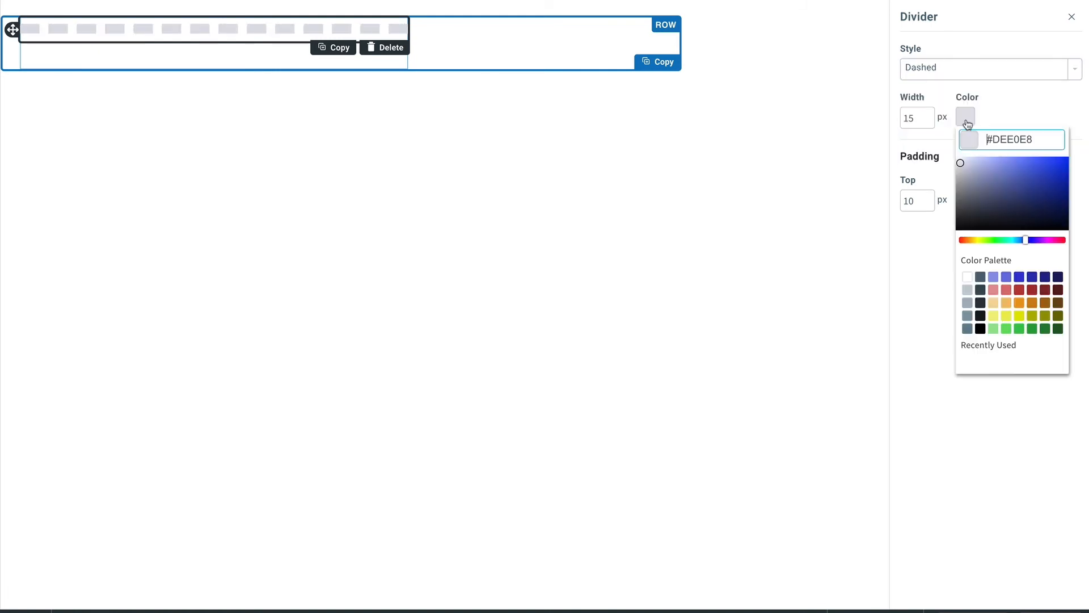
left_click(1029, 161)
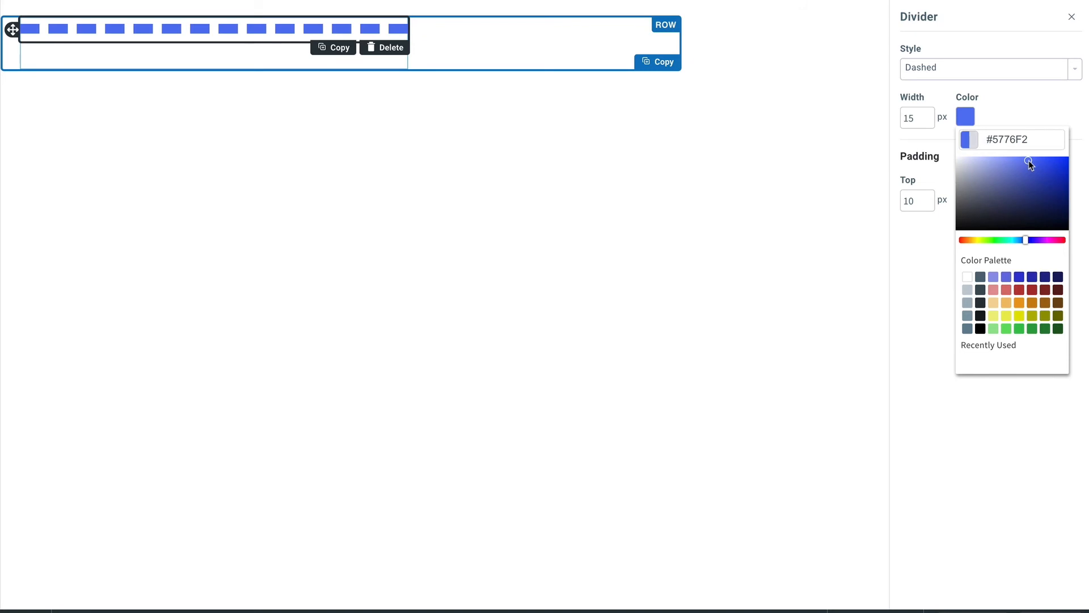
left_click(1010, 110)
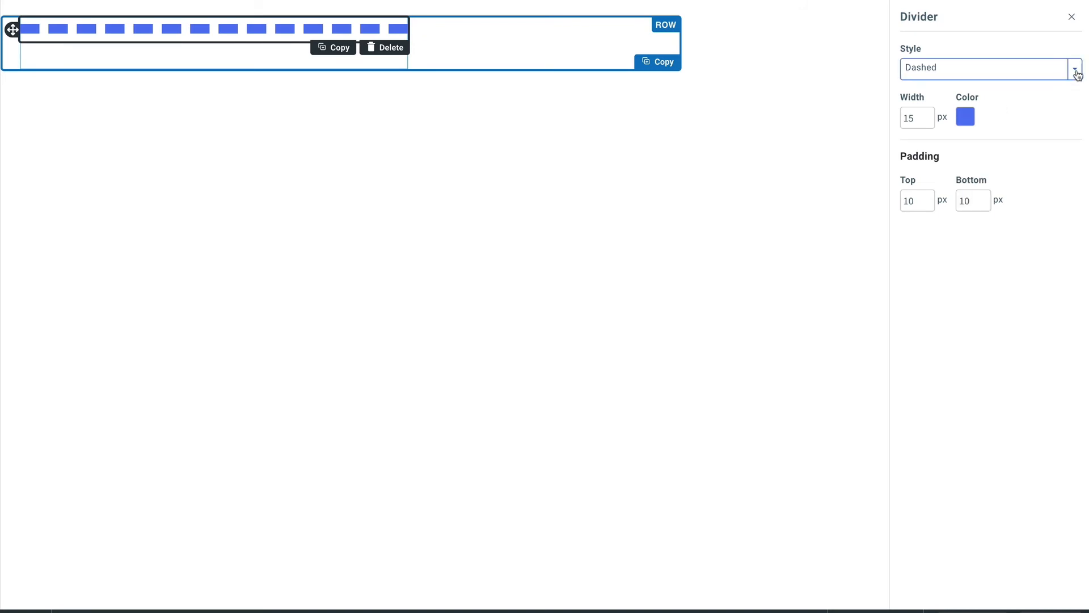
- Set the divider's style to None and delete the divider
left_click(1074, 73)
left_click(1056, 94)
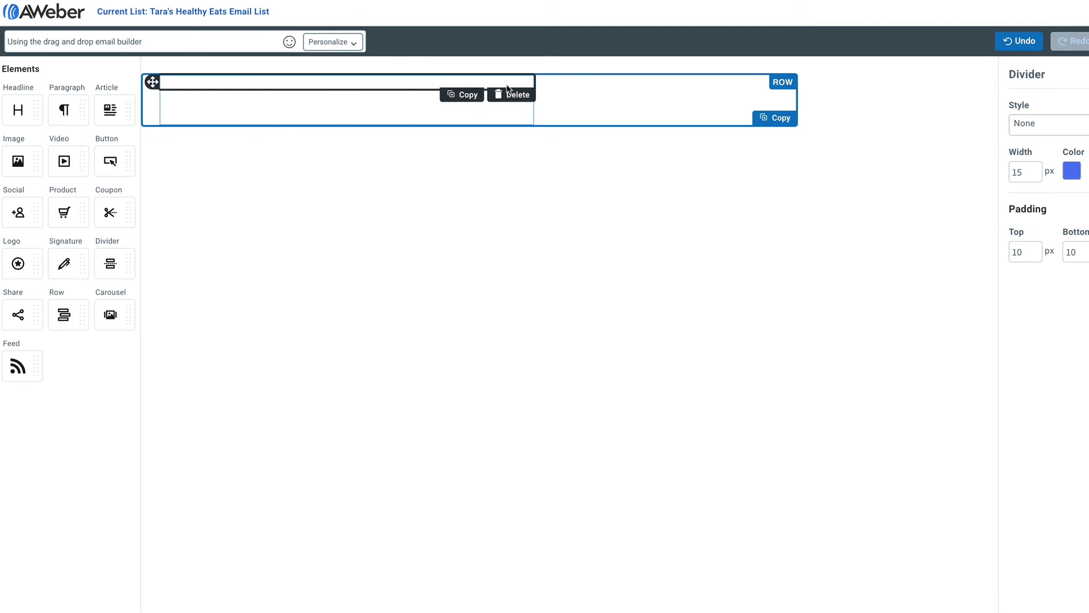
left_click(518, 95)
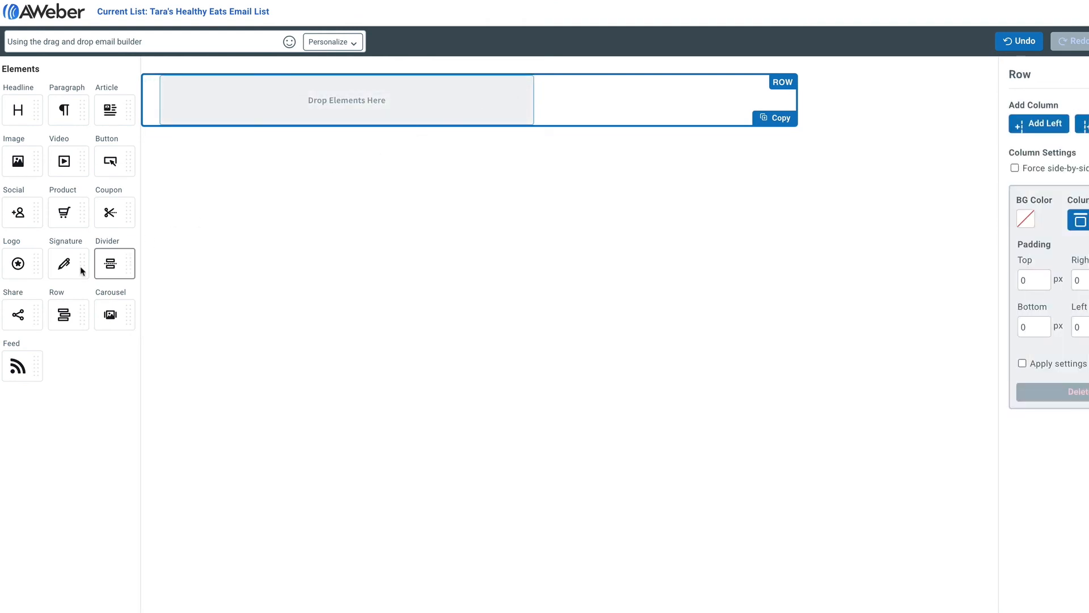
- Add a share element with Archived Web Version as its URL to share, and delete the element
left_click_drag(18, 314, 353, 109)
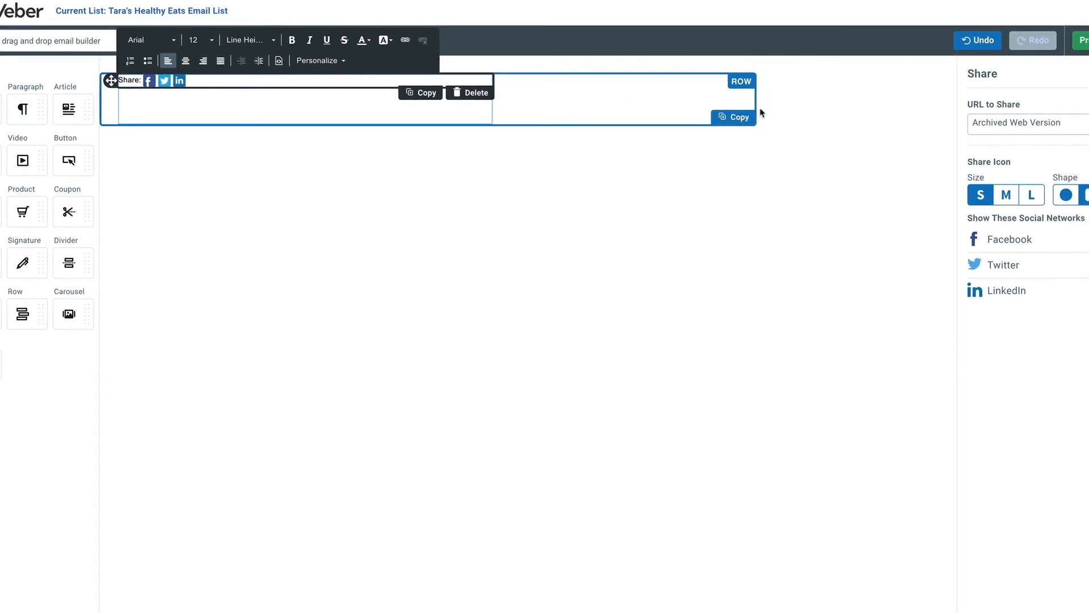
left_click(1073, 124)
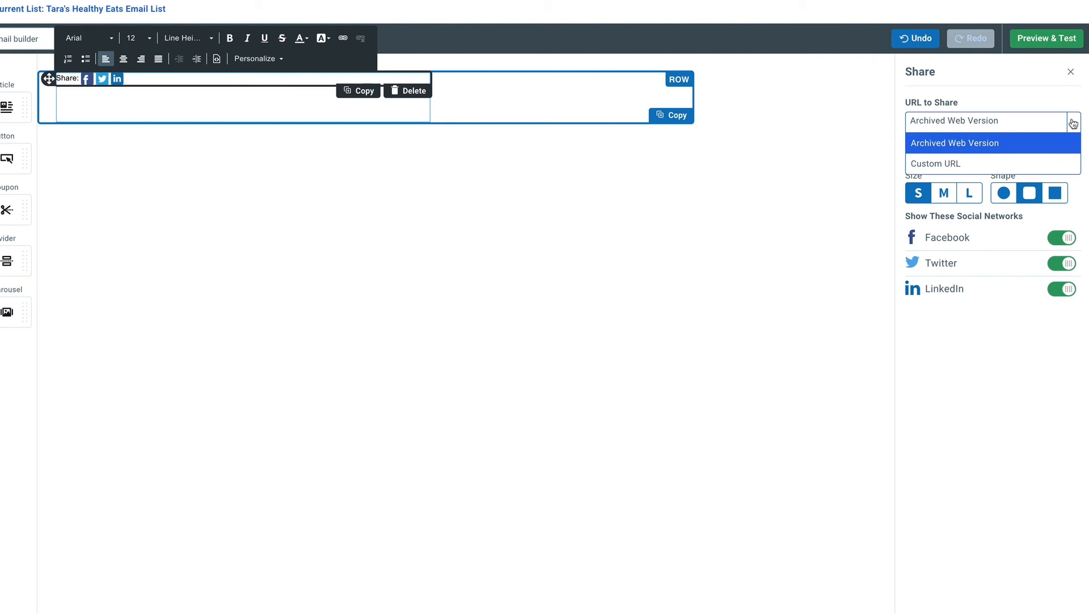
left_click(1052, 143)
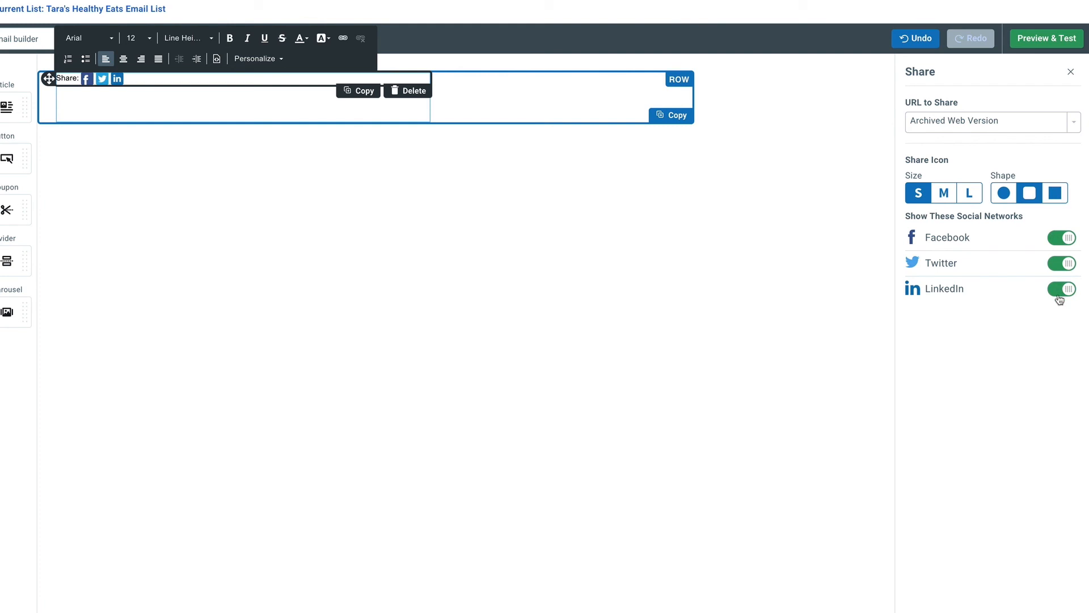
left_click(412, 91)
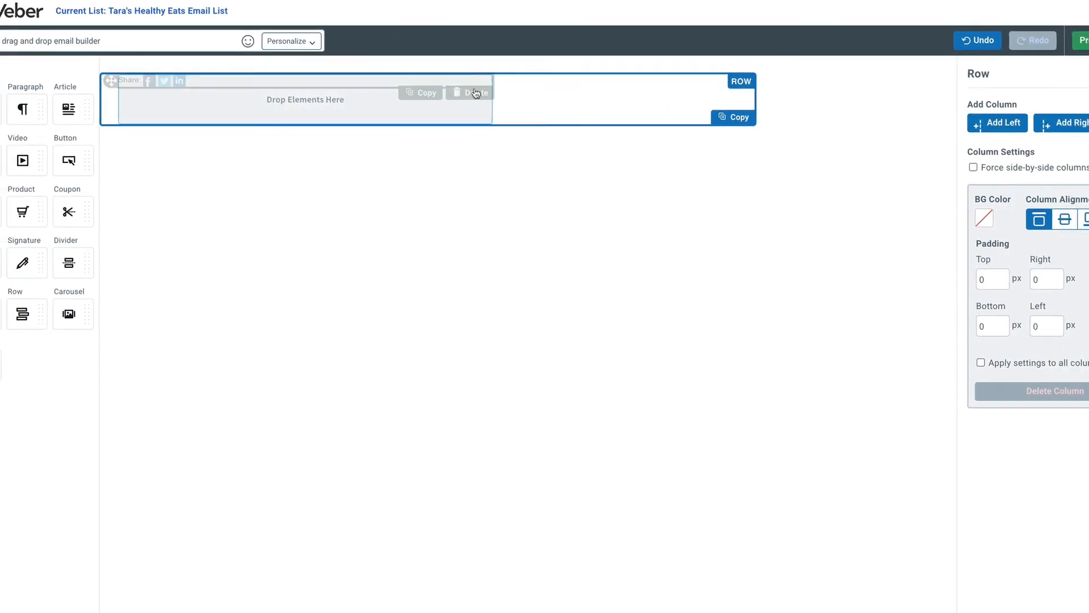
- Add a new row below the existing empty row and delete the added row
left_click_drag(64, 315, 307, 113)
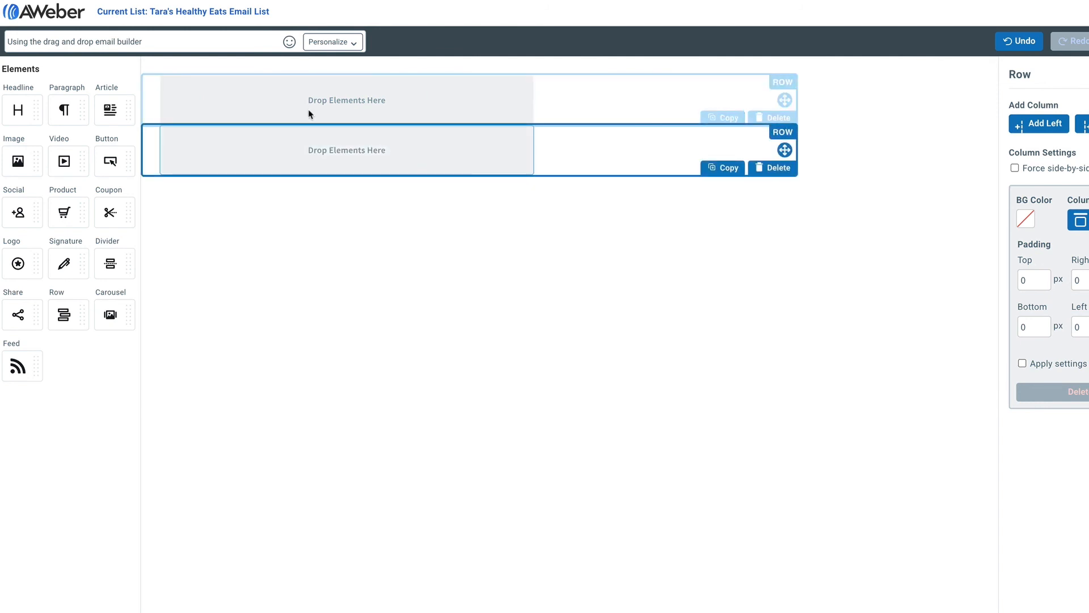
left_click(321, 153)
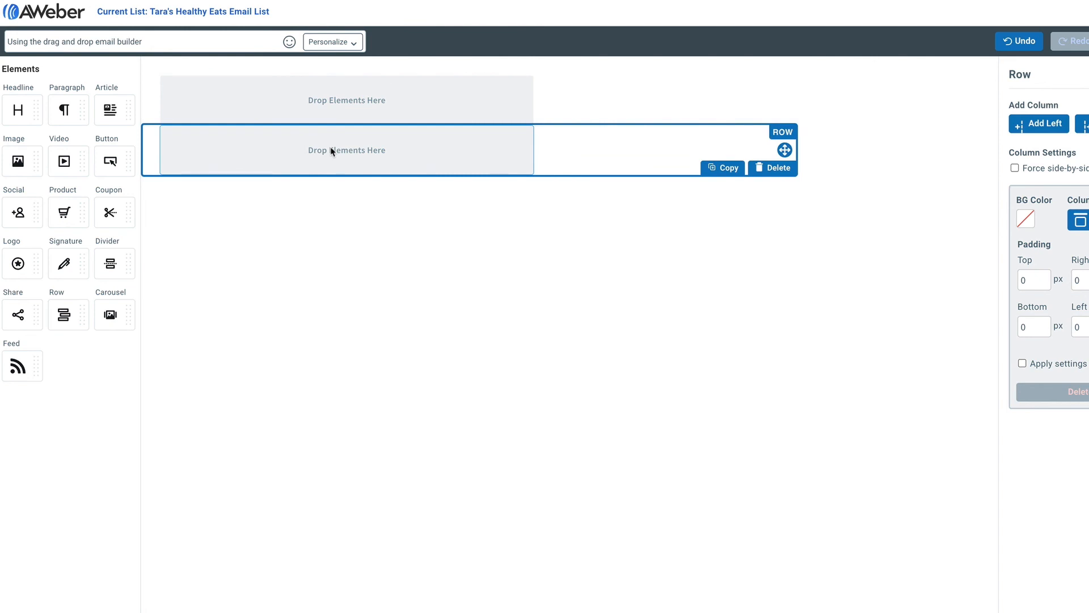
left_click(770, 168)
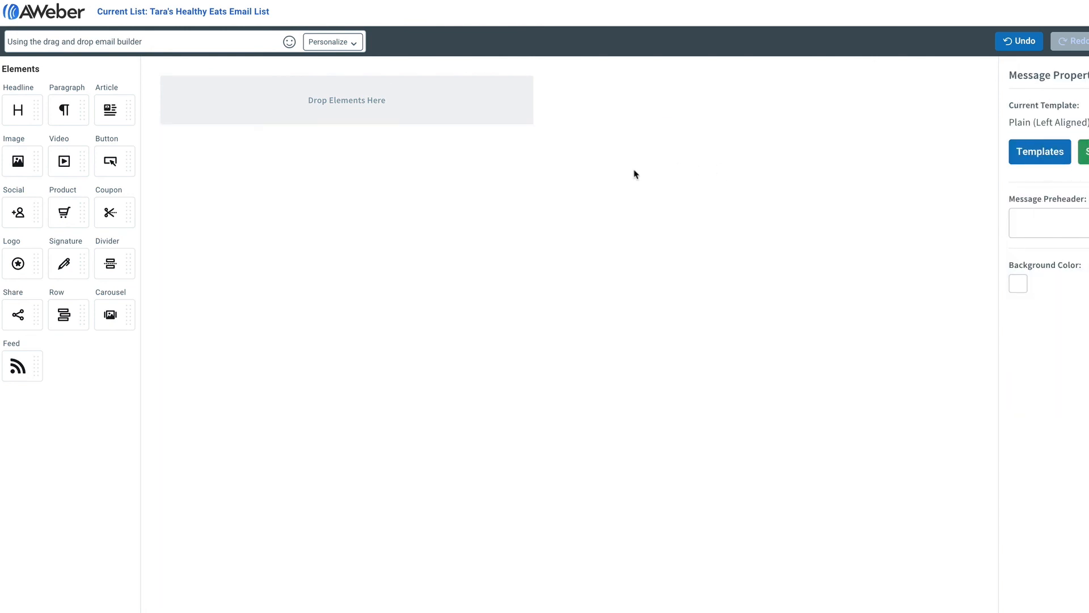
- Add a carousel element to the empty row and open the linked information about AMP-approved senders
left_click_drag(113, 312, 342, 106)
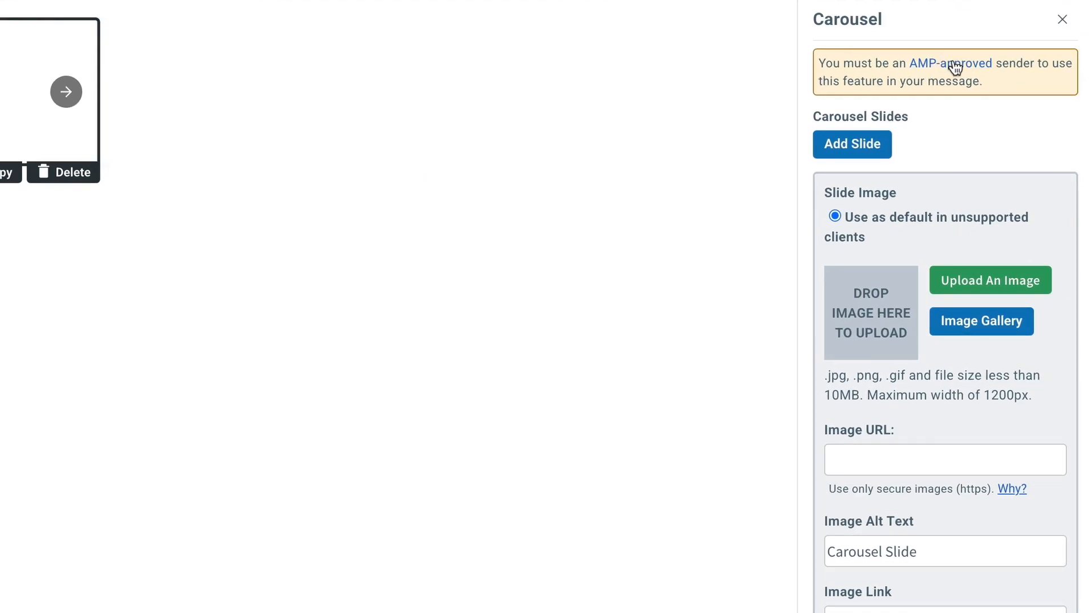
left_click(954, 67)
scroll(783, 354, "down", 10)
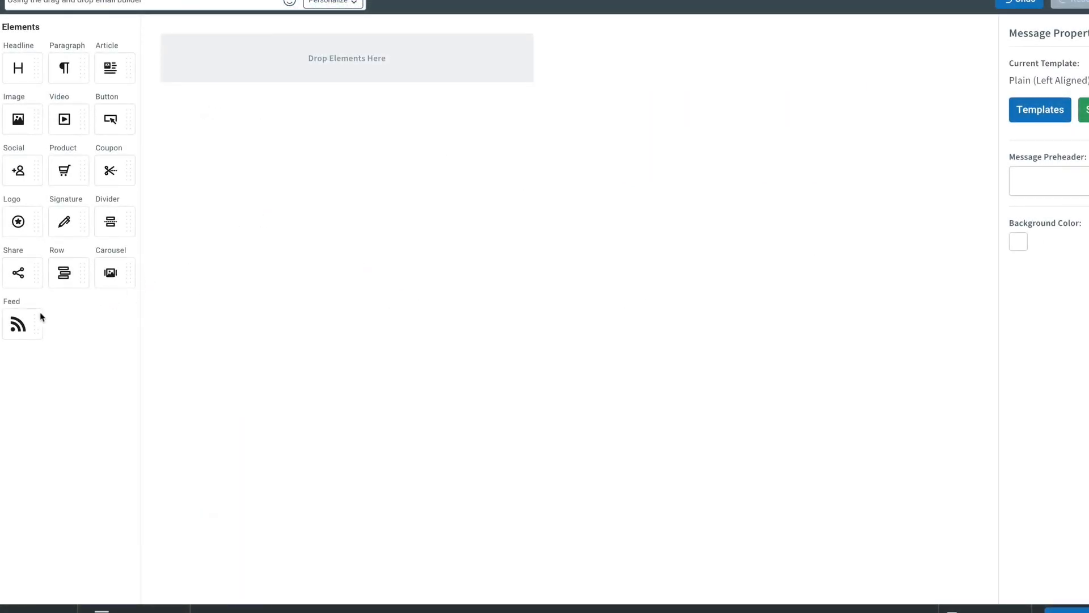
- Add a feed element to the empty row and paste the mayaventful.wordpress.com/feed/ address as its feed URL
left_click_drag(23, 324, 300, 91)
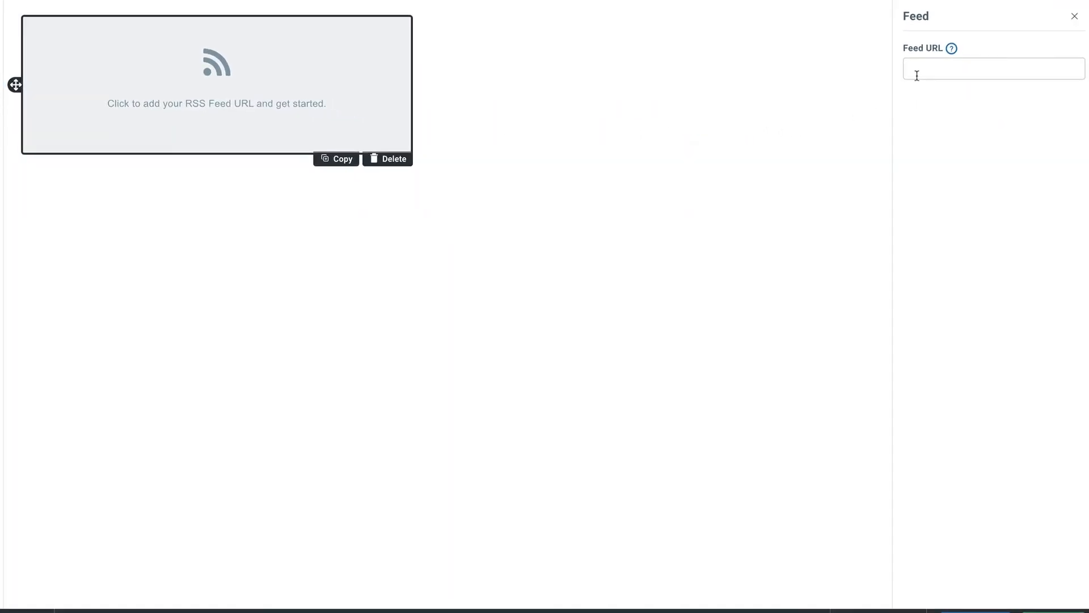
left_click(917, 76)
right_click(925, 69)
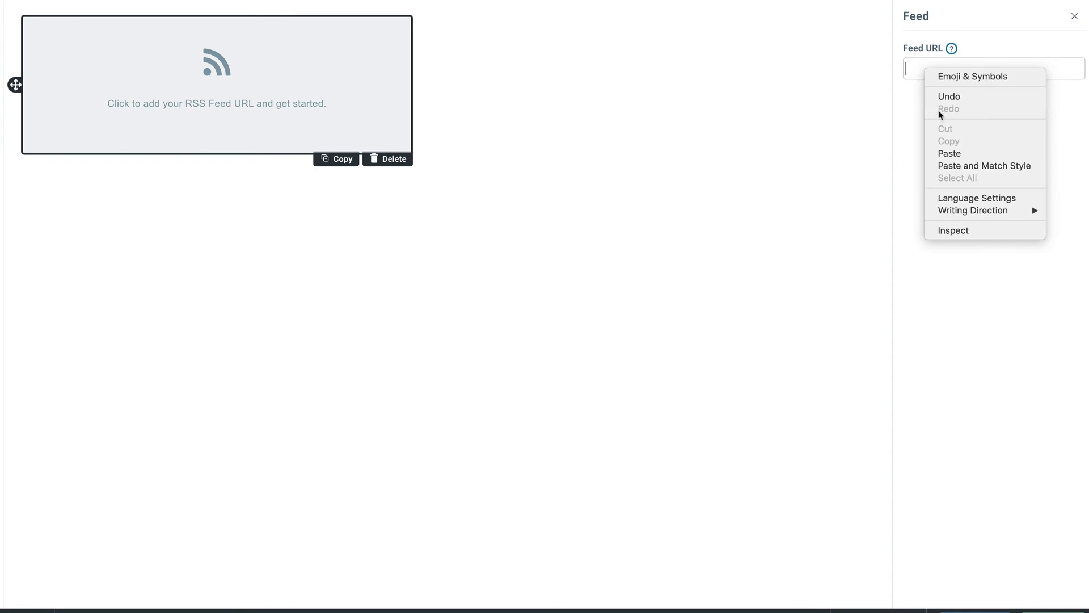
left_click(950, 153)
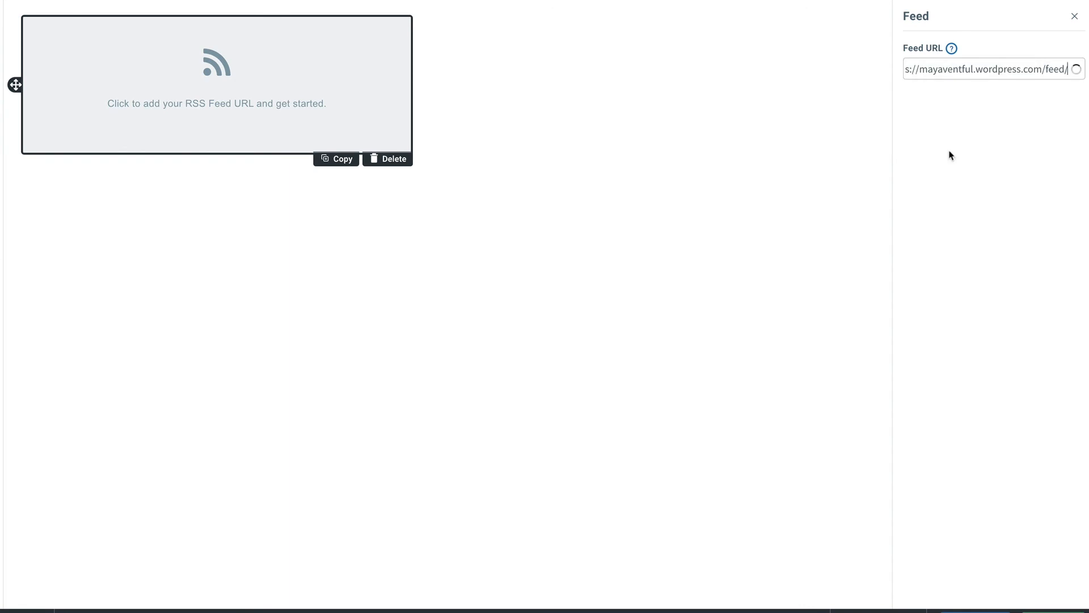